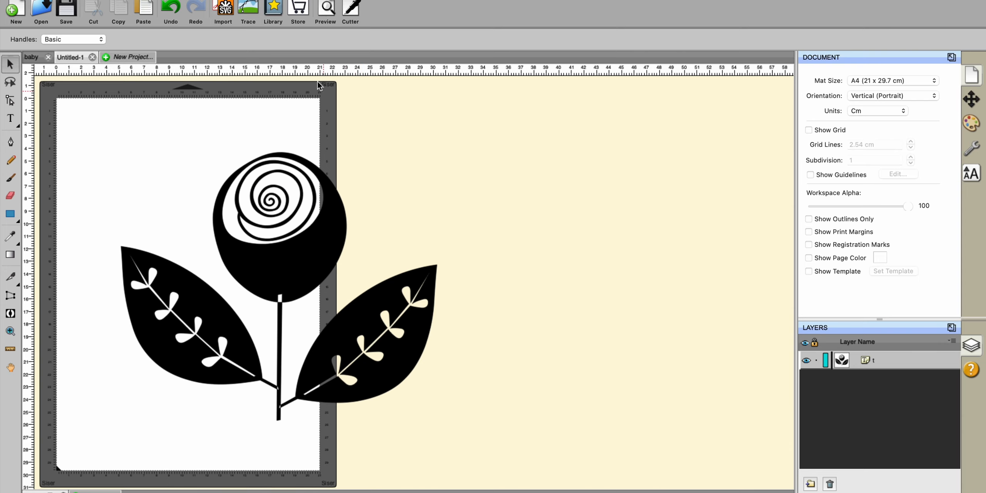
Remove the fill from the flower design and move it off the mat onto the empty workspace
left_click(273, 11)
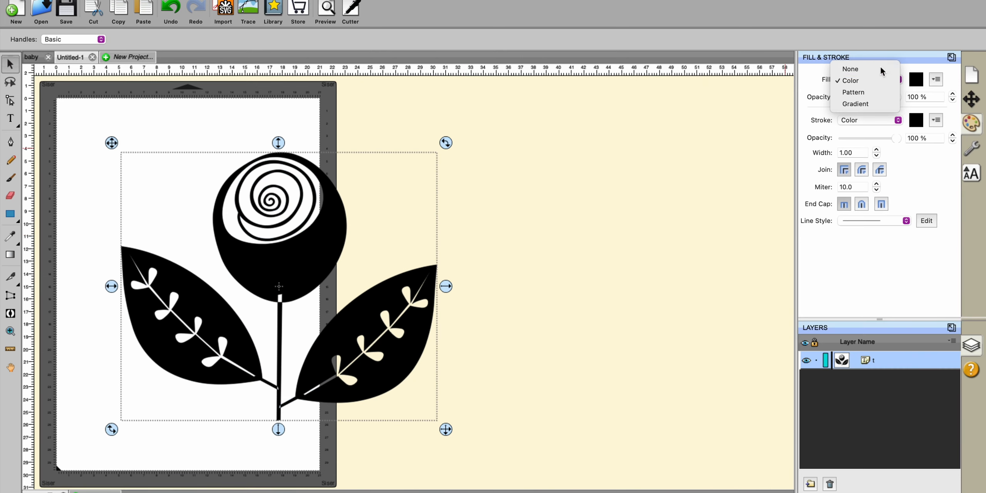
left_click(879, 66)
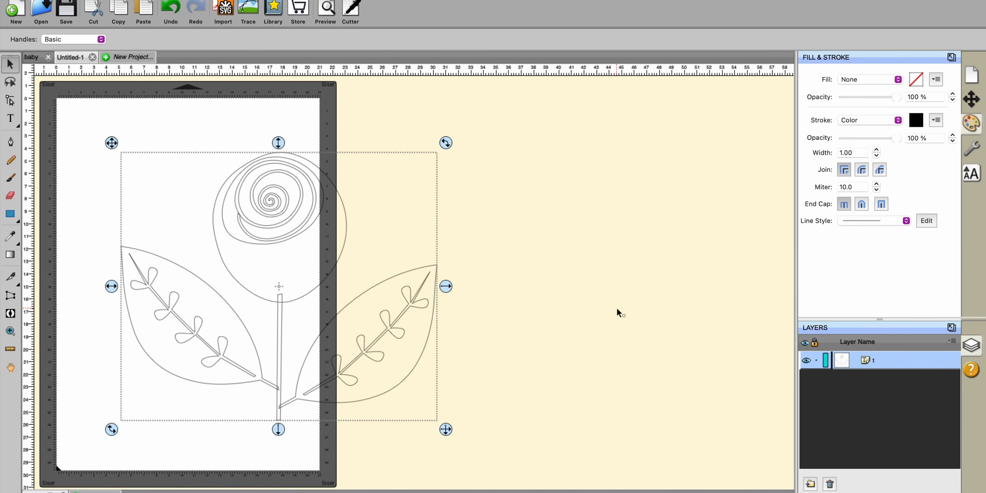
left_click_drag(411, 345, 629, 301)
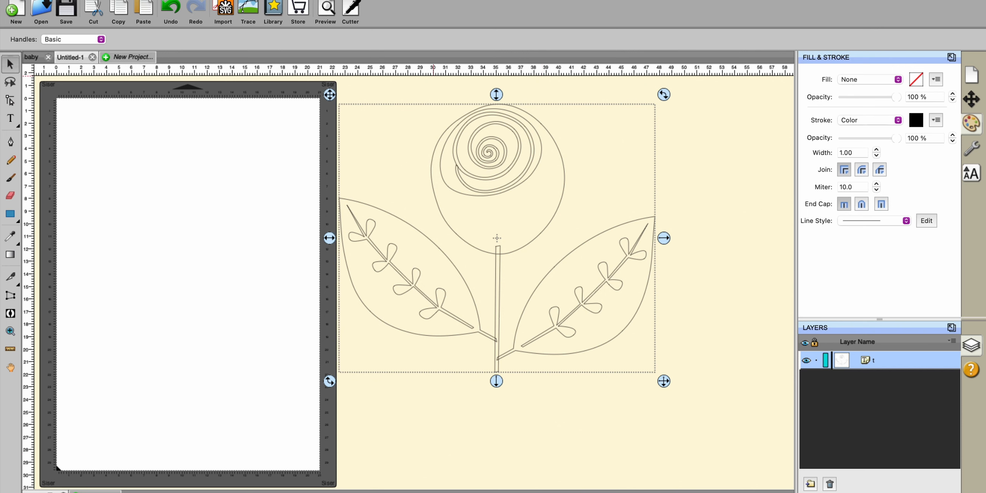
Break the flower design apart into separate shapes and check that the leaf outline can be selected individually
left_click(382, 0)
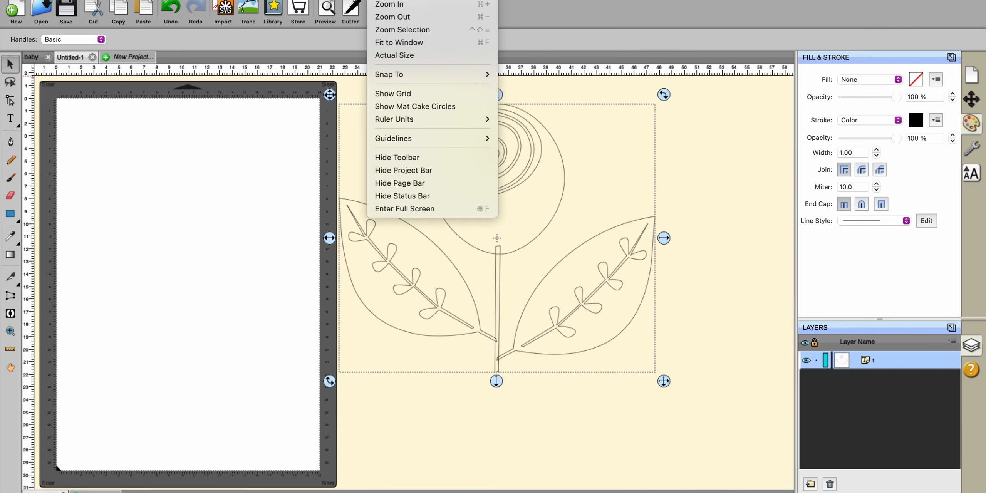
left_click(236, 173)
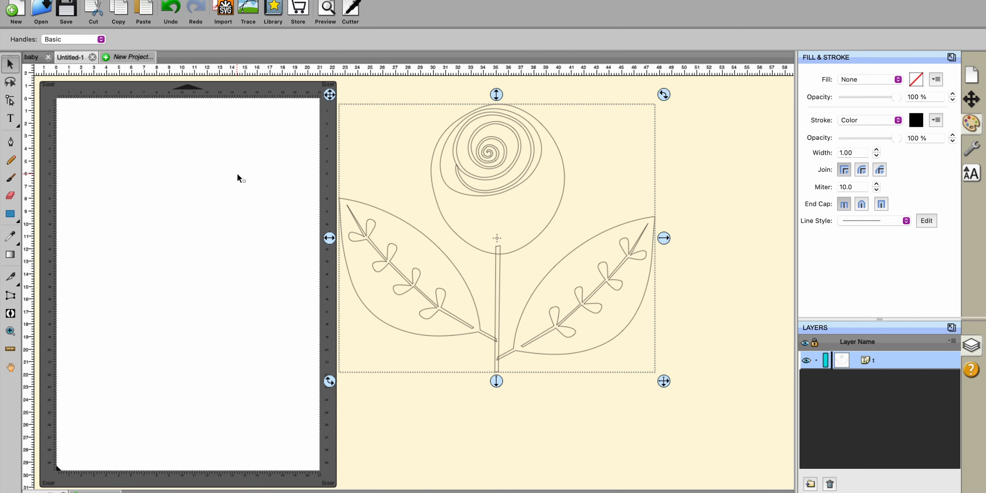
right_click(474, 191)
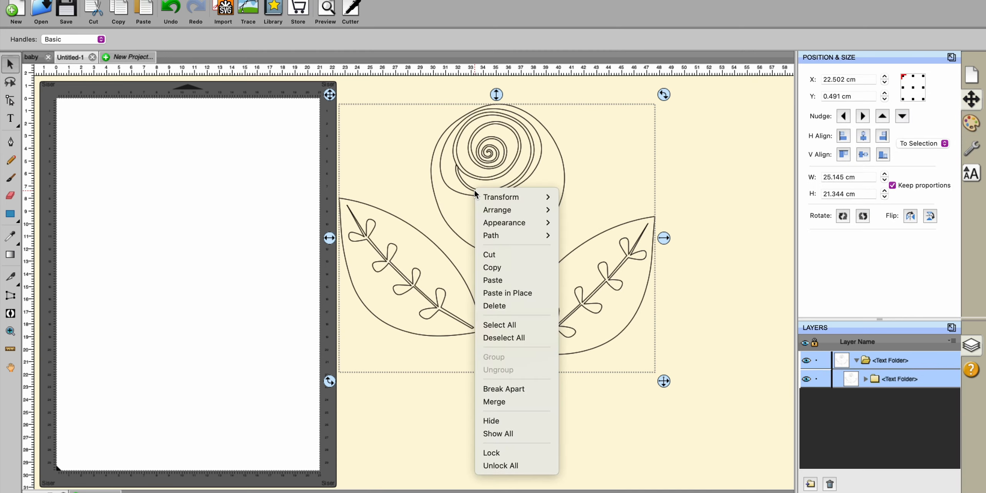
left_click(520, 389)
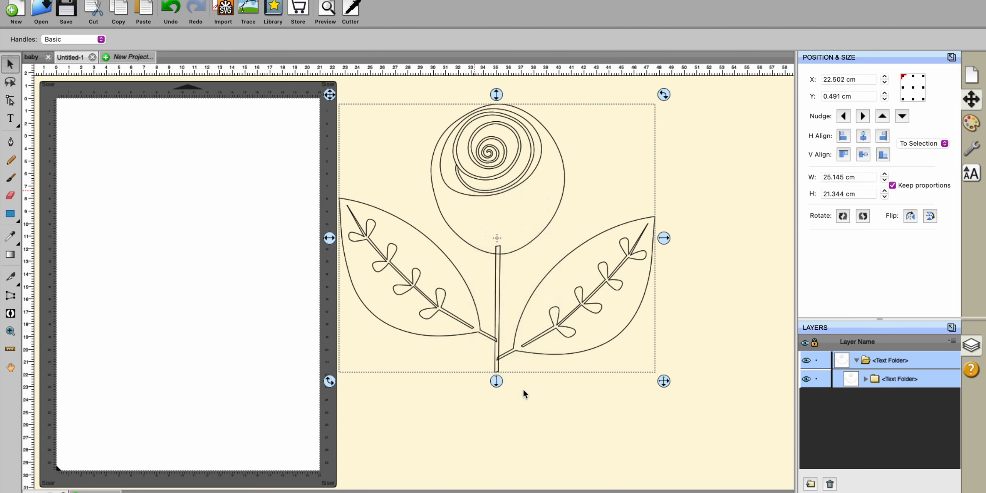
left_click(588, 353)
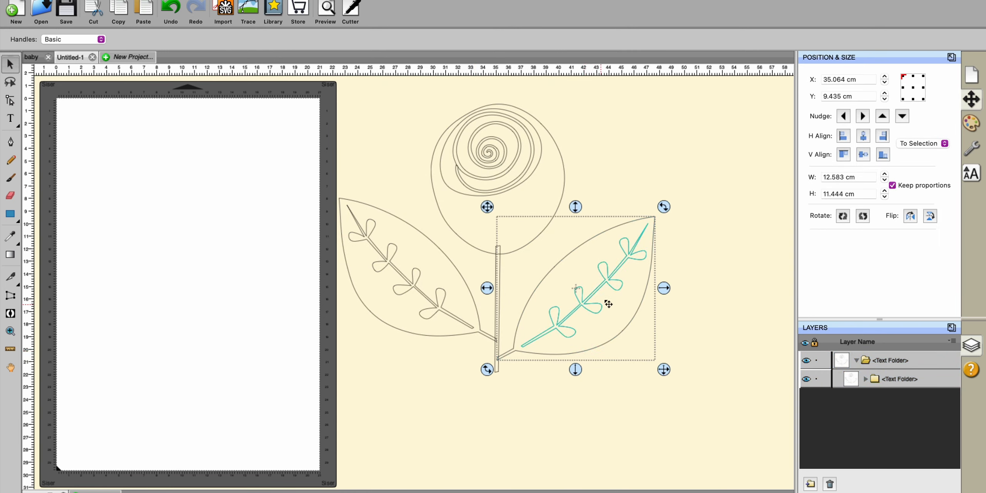
left_click(706, 348)
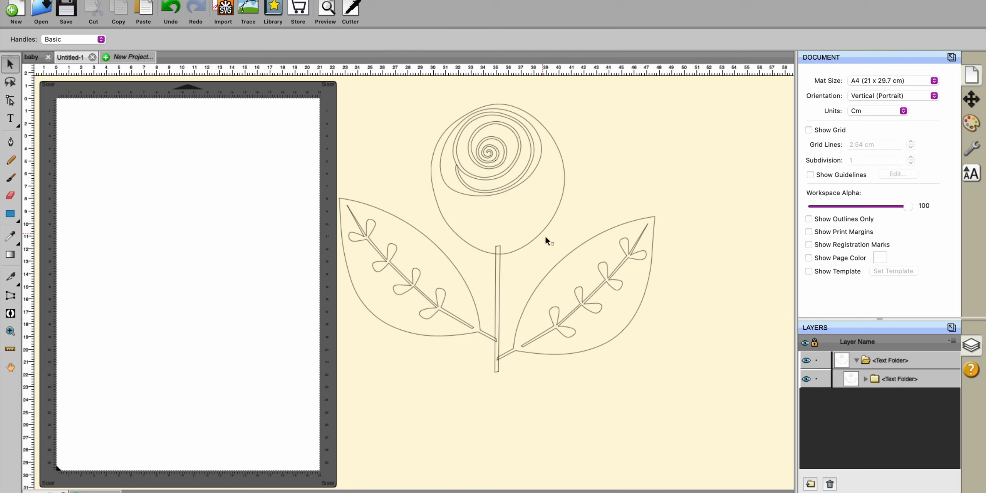
Fill the flower's stem with a solid green from the basic colors
left_click(499, 279)
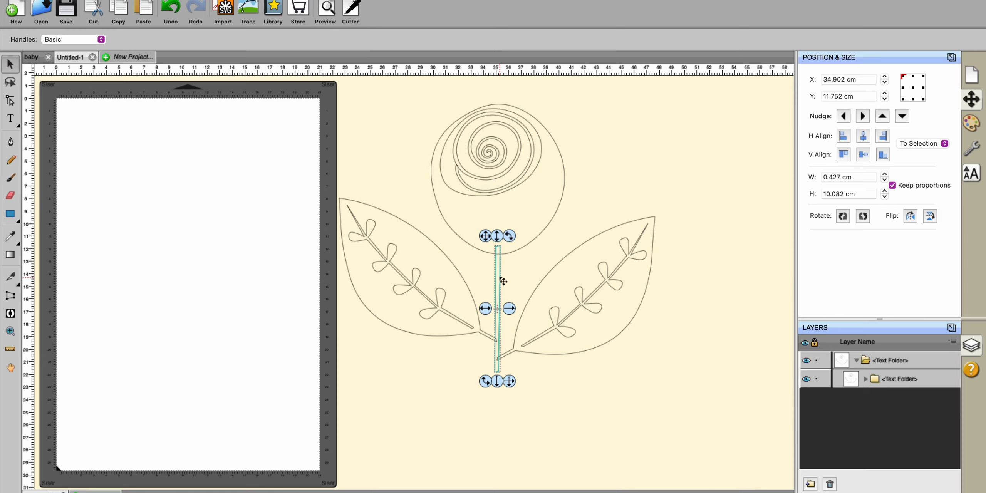
left_click(970, 124)
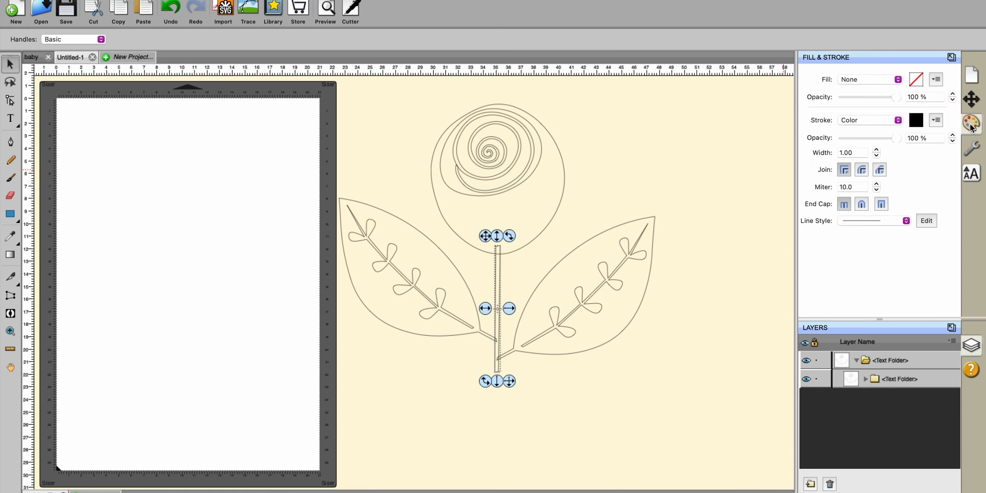
left_click(898, 80)
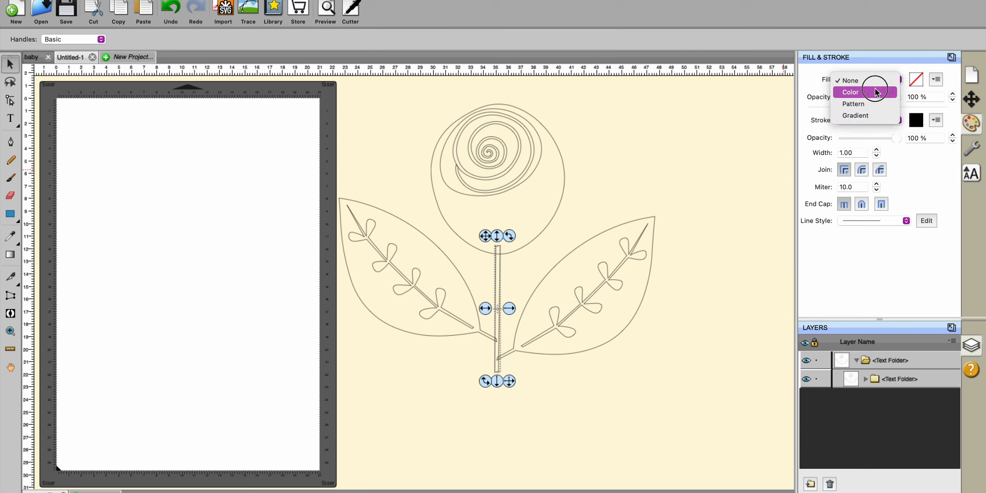
left_click(875, 92)
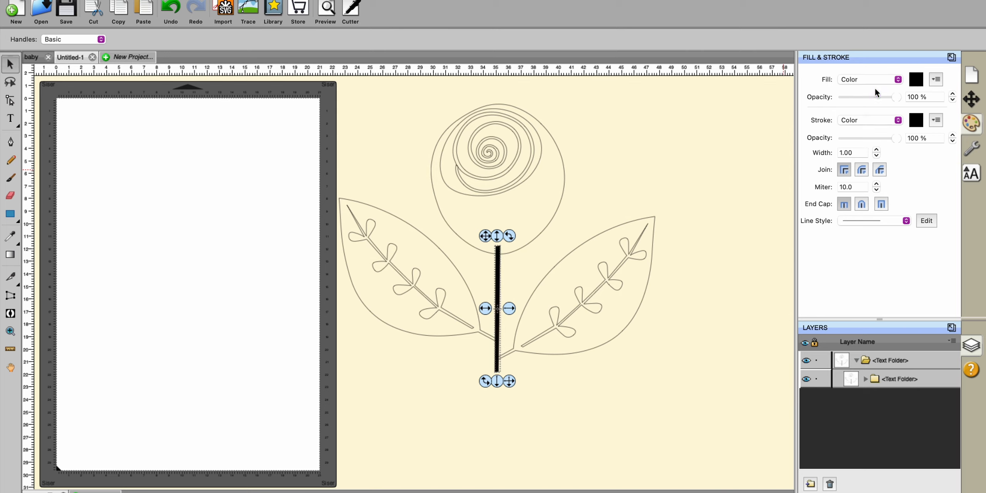
left_click(937, 79)
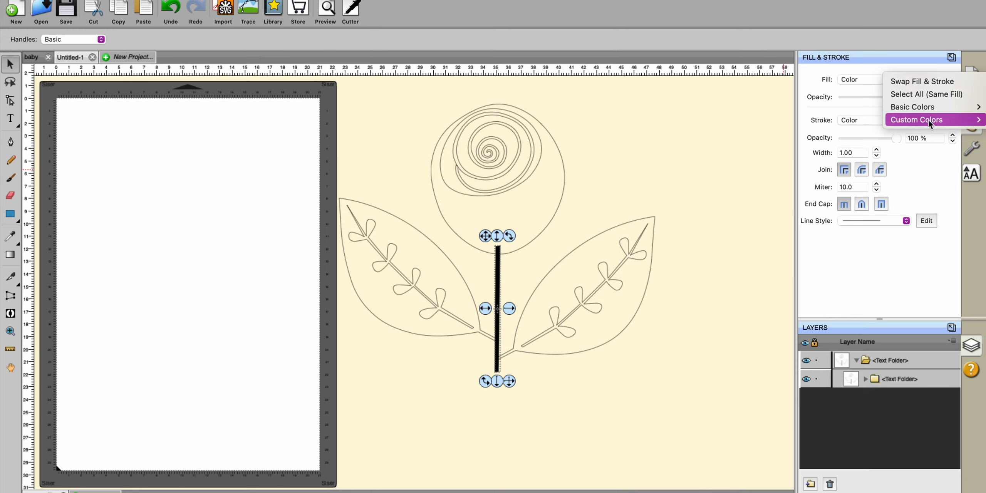
mouse_move(929, 120)
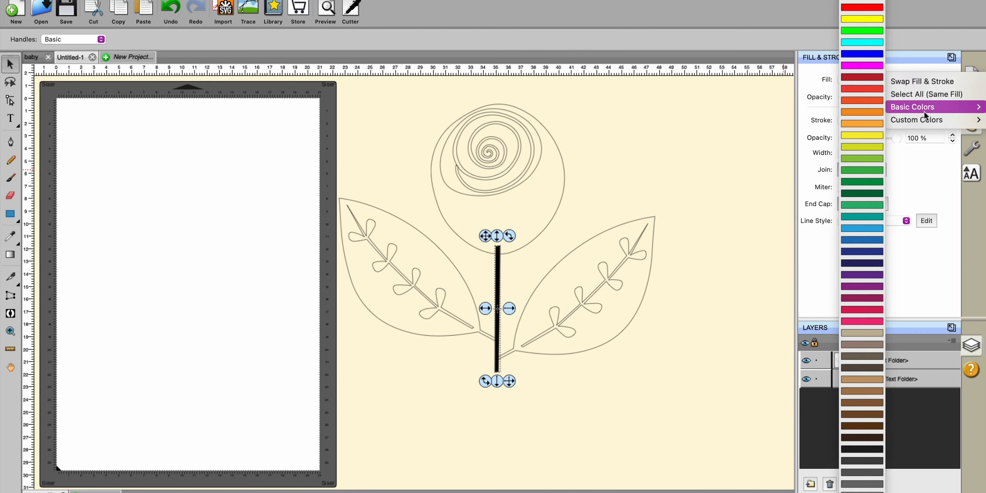
left_click(867, 171)
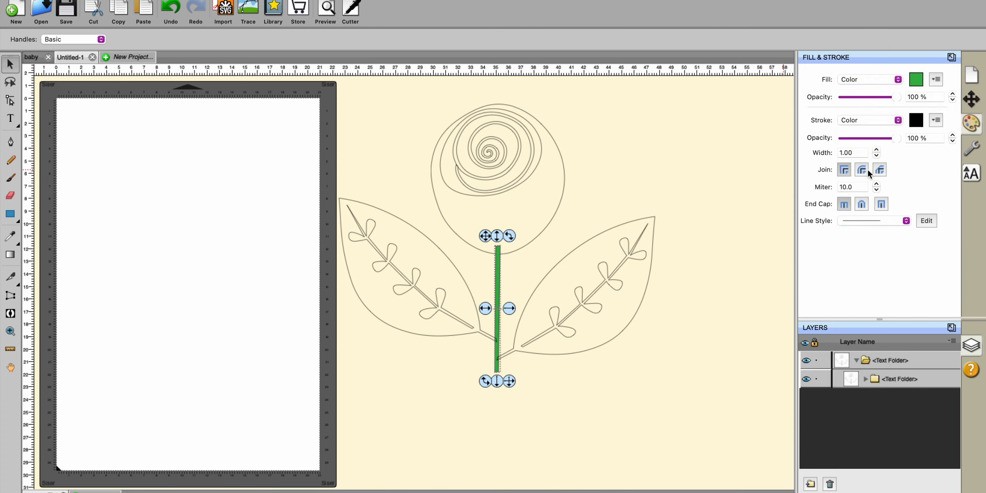
left_click(733, 326)
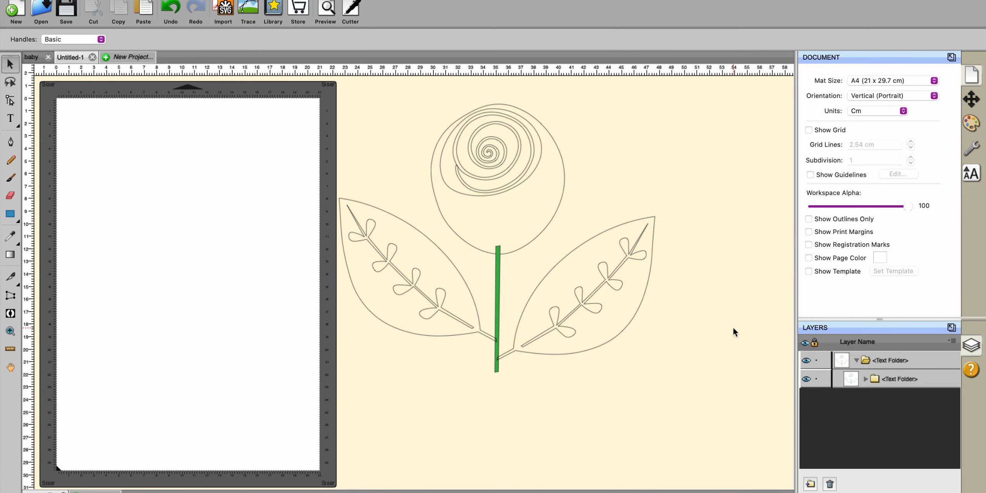
Copy the stem's green fill and stroke to both leaf outlines with the Eyedropper tool
left_click(576, 255)
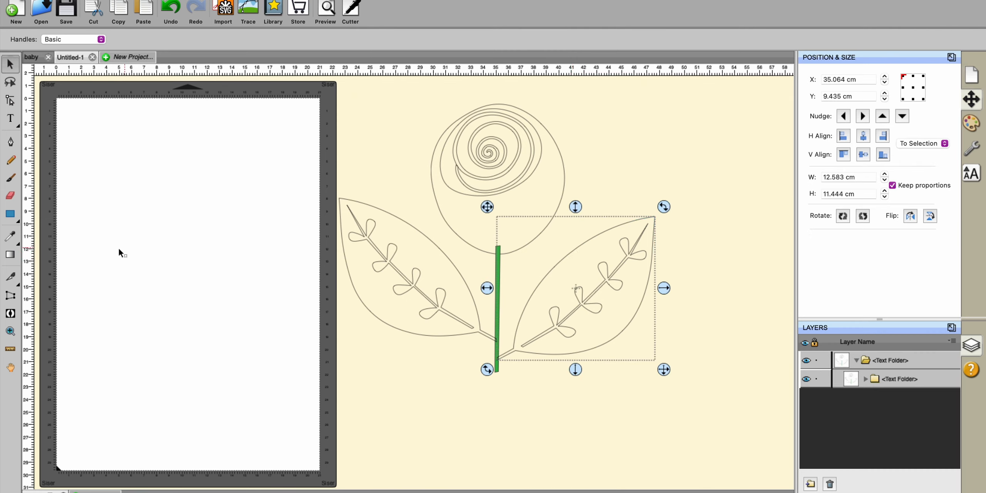
left_click(10, 237)
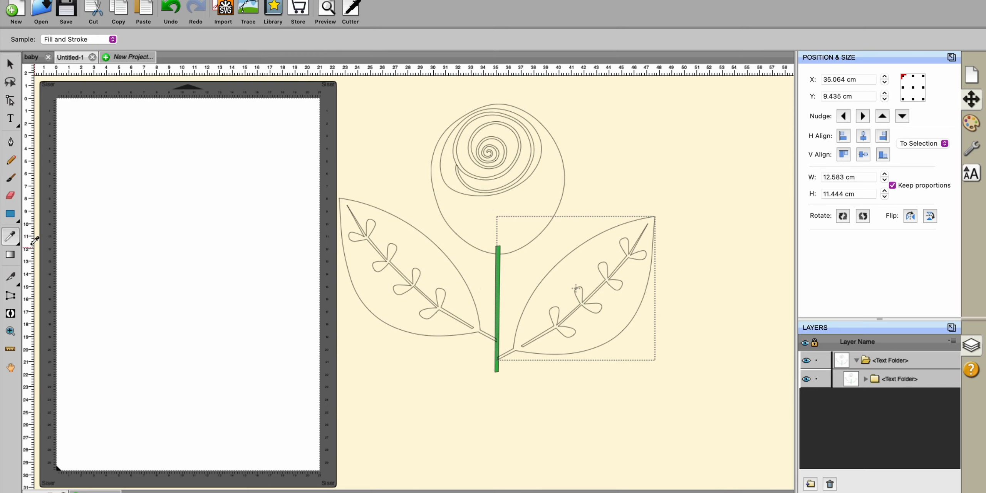
left_click(499, 268)
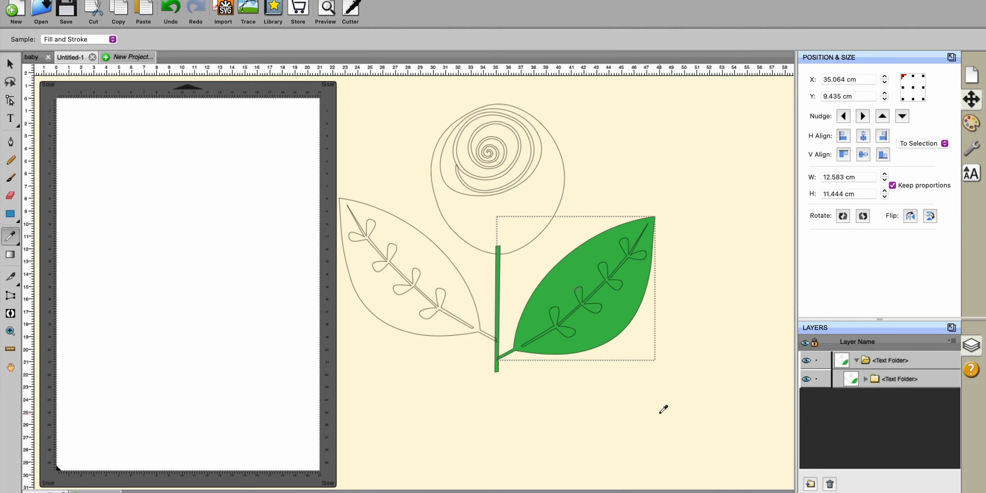
left_click(466, 284)
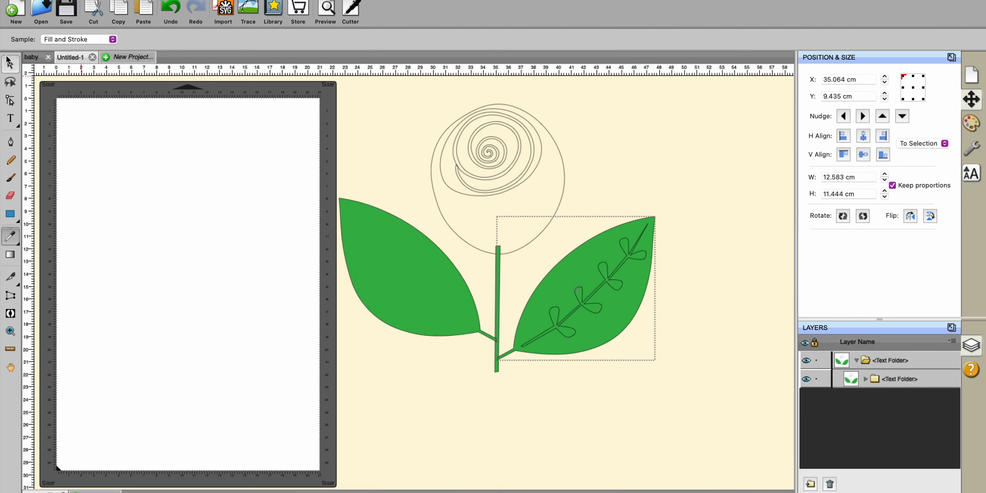
left_click(11, 63)
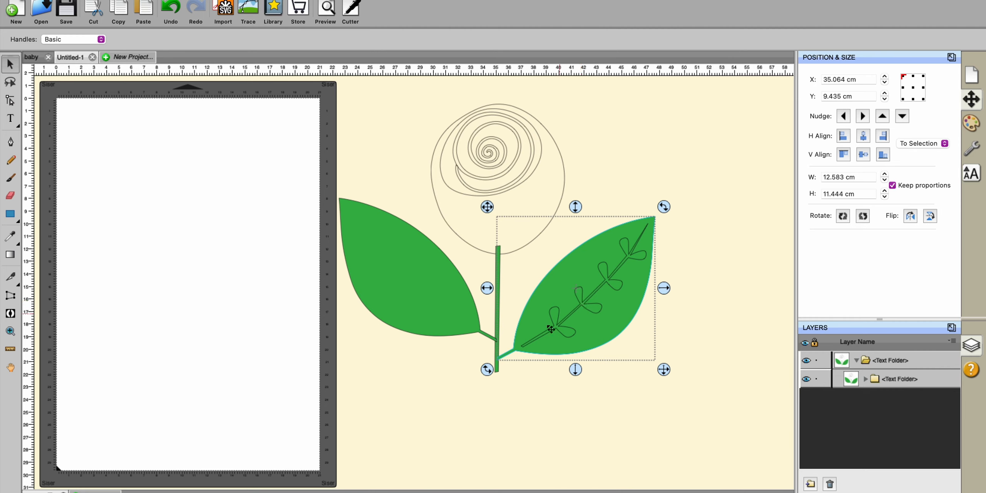
Send the green leaf that covers its vein pattern to the back of the stacking order
left_click(456, 271)
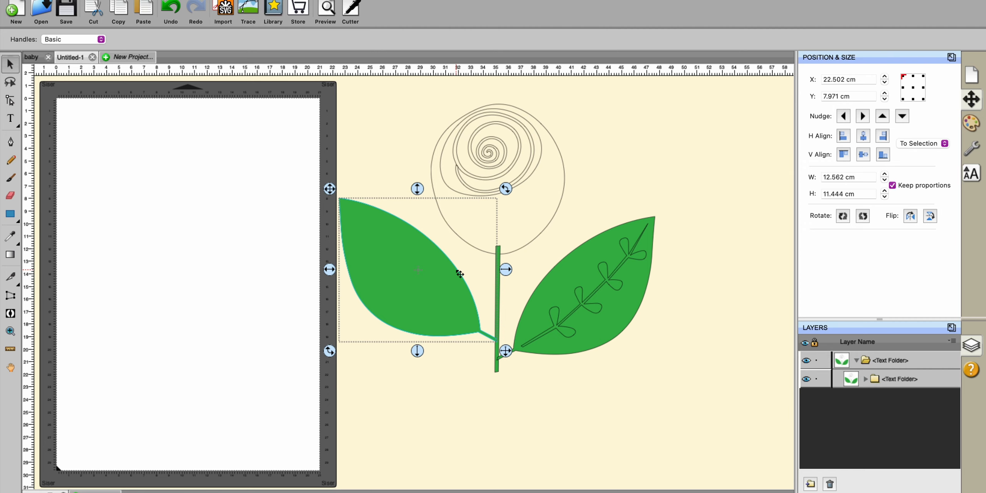
right_click(460, 274)
mouse_move(497, 271)
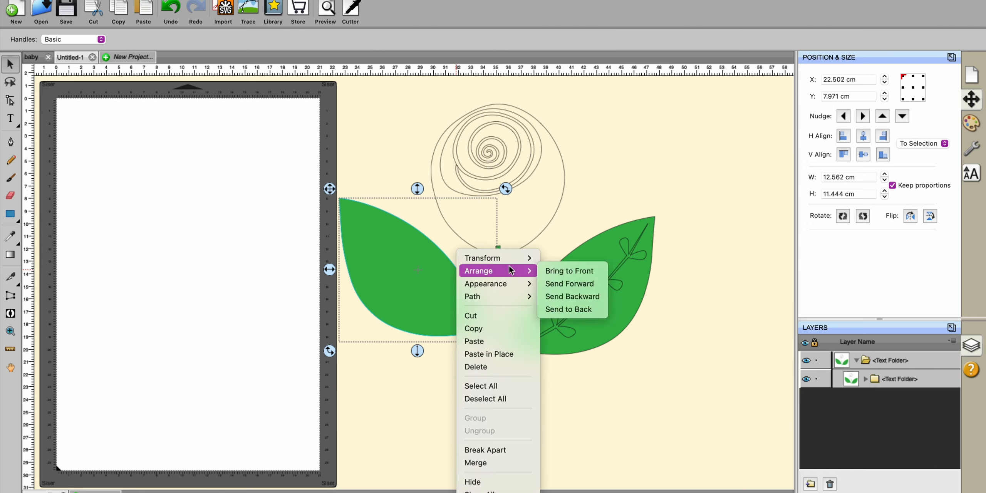
left_click(559, 308)
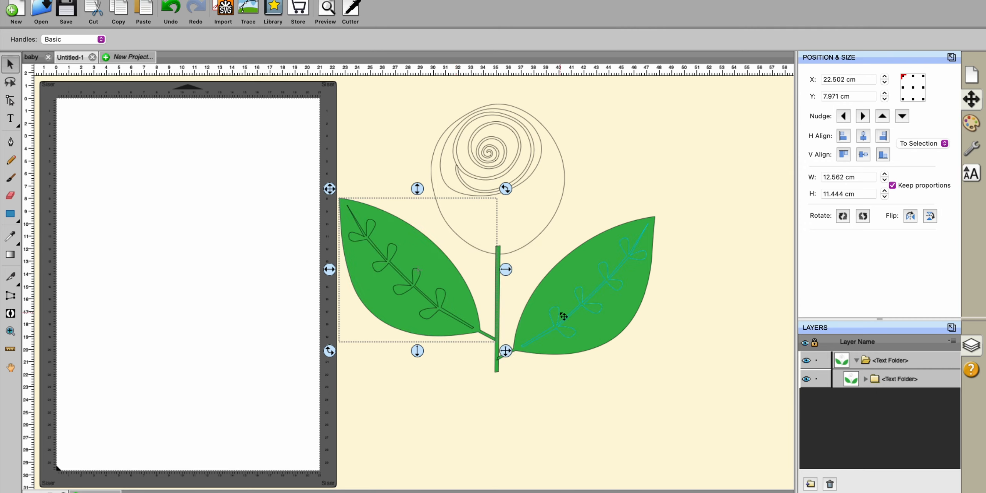
left_click(425, 401)
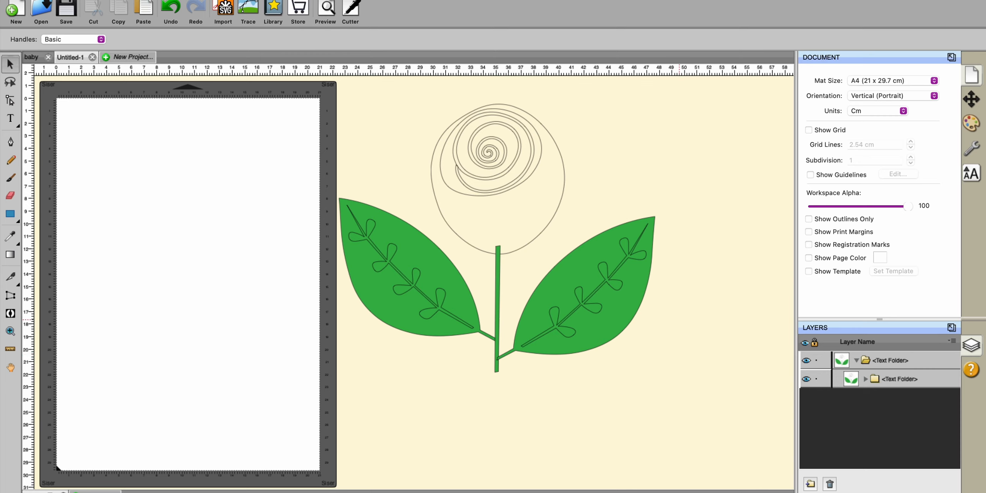
Select all shapes sharing the green fill and combine the stem and both leaves with a Union
left_click(971, 125)
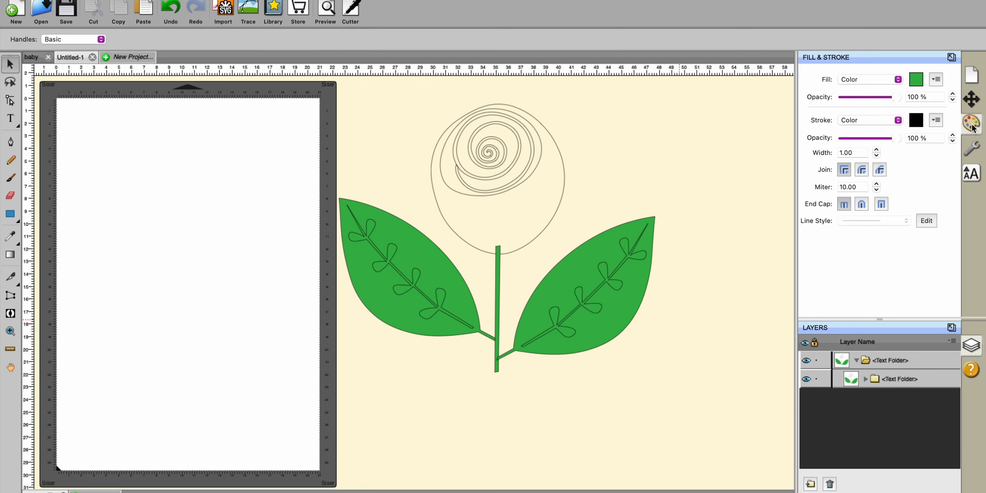
left_click(934, 80)
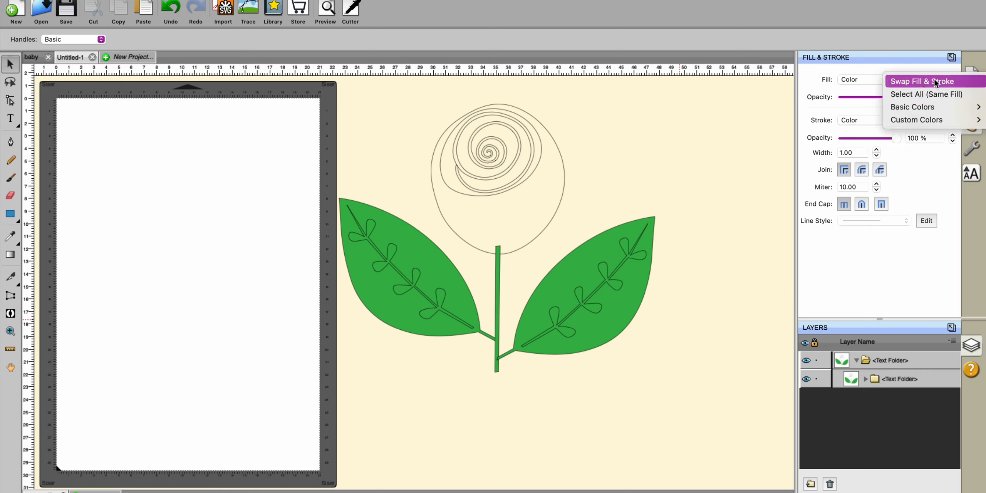
left_click(937, 94)
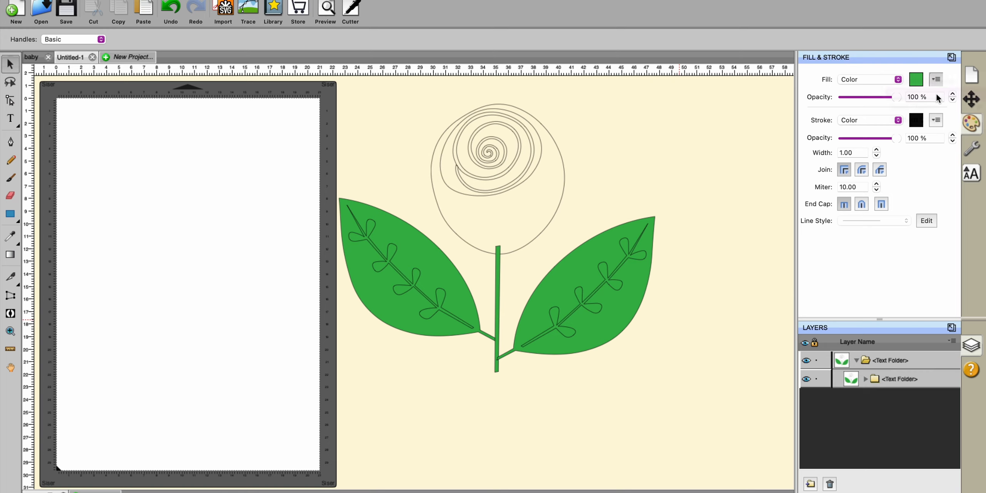
right_click(683, 303)
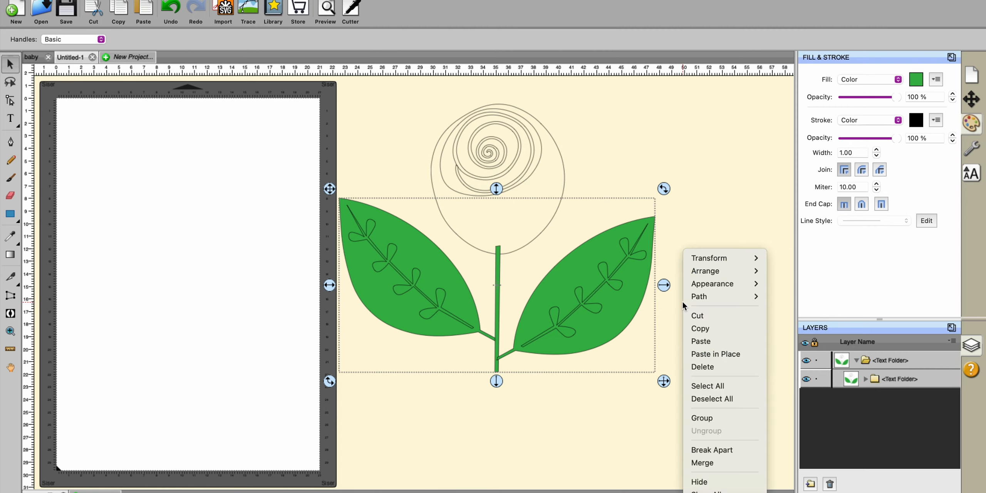
mouse_move(684, 297)
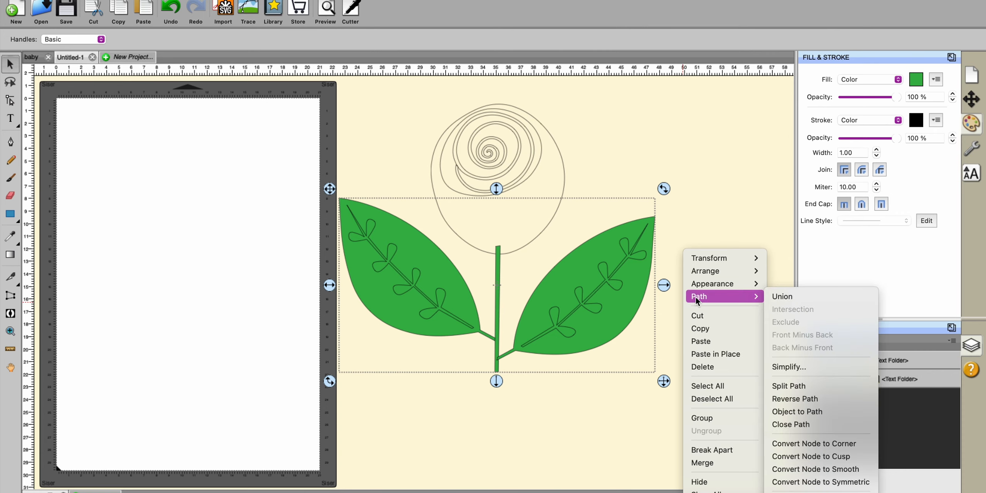
left_click(792, 295)
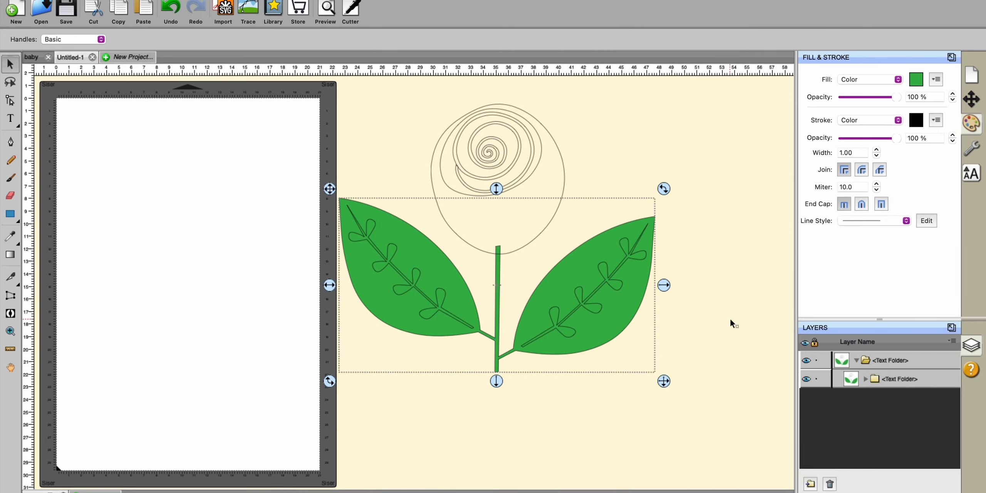
left_click(730, 319)
Nudge the united stem and leaves sideways to test that they move as one piece, and undo the shift
left_click(640, 308)
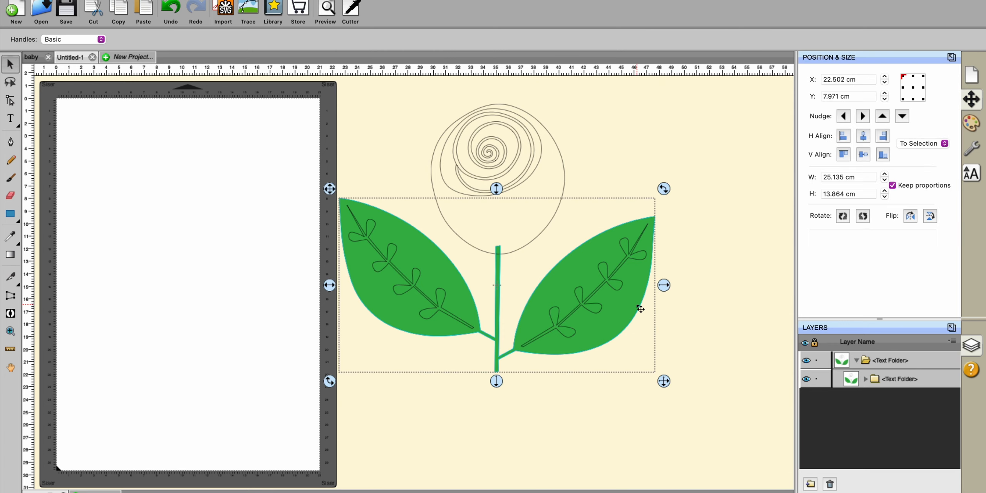
key("Right")
key("Right")
key("Right")
key("Right")
key("Right")
key("Right")
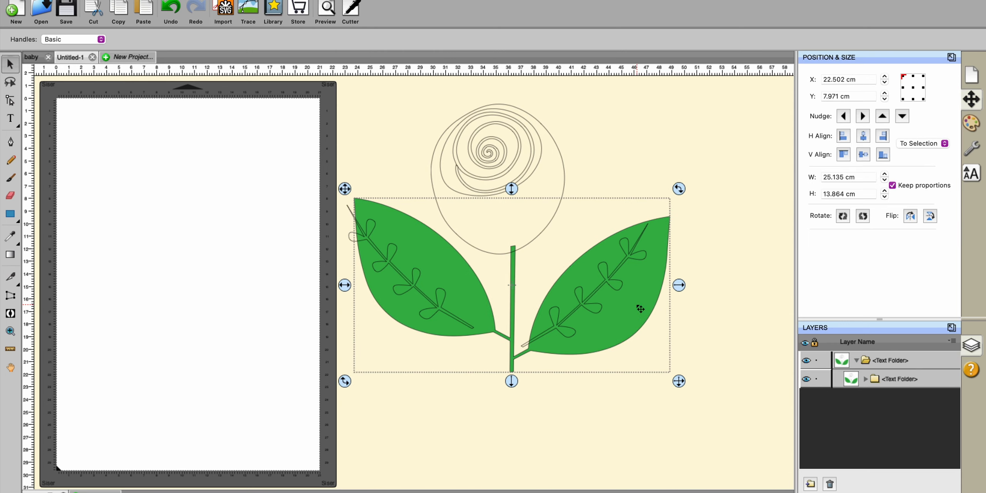
key("super+z")
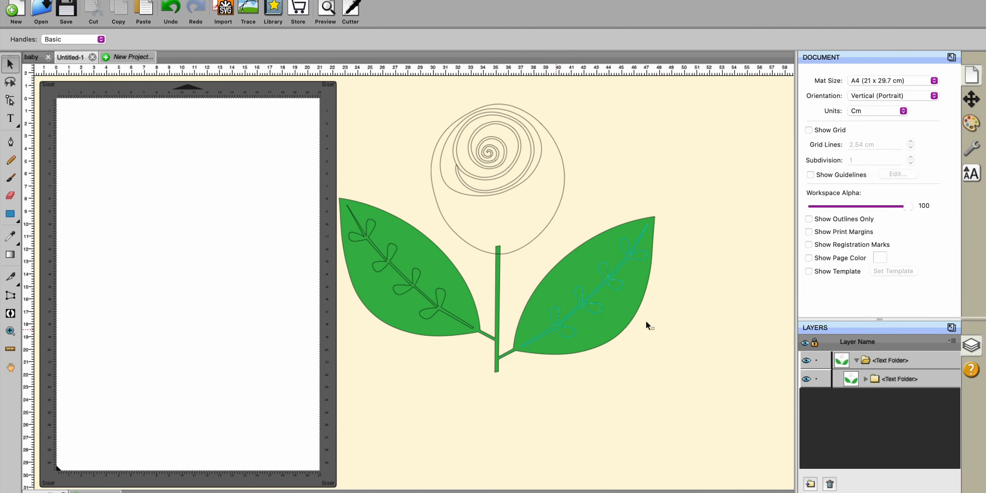
Lock the united green stem and leaves so that only the shapes above them can be selected
left_click(597, 312)
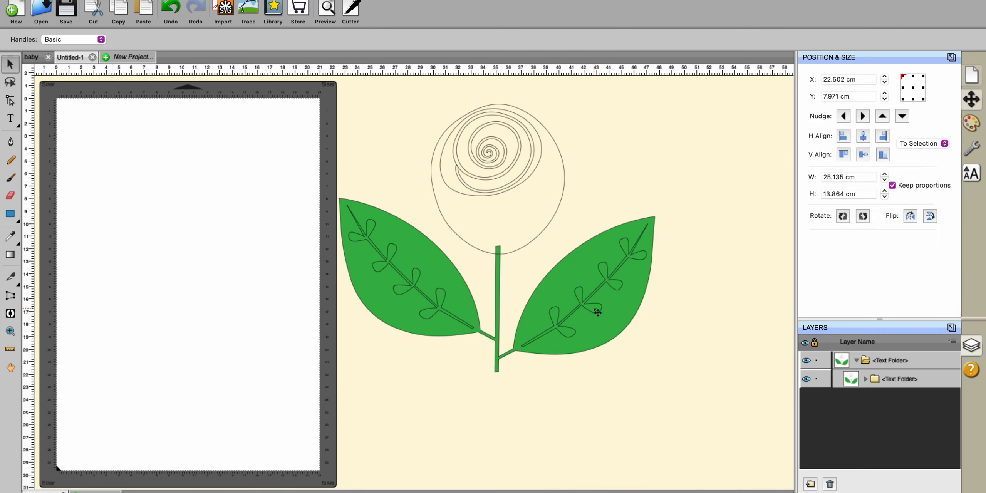
left_click(684, 321)
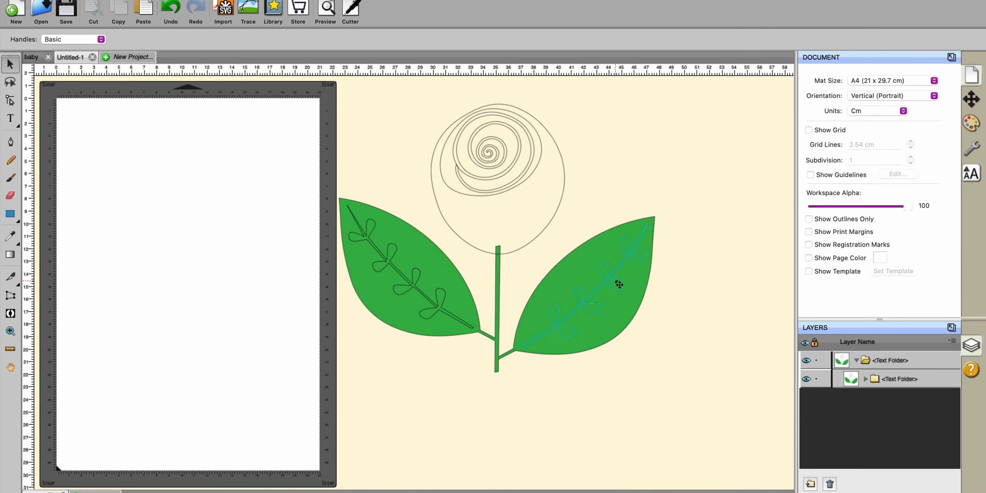
left_click(639, 298)
right_click(639, 297)
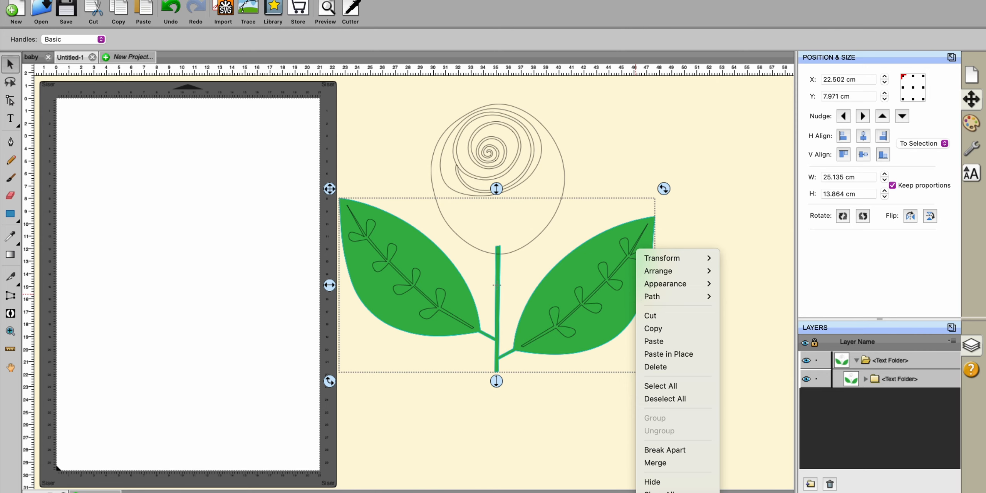
left_click(681, 398)
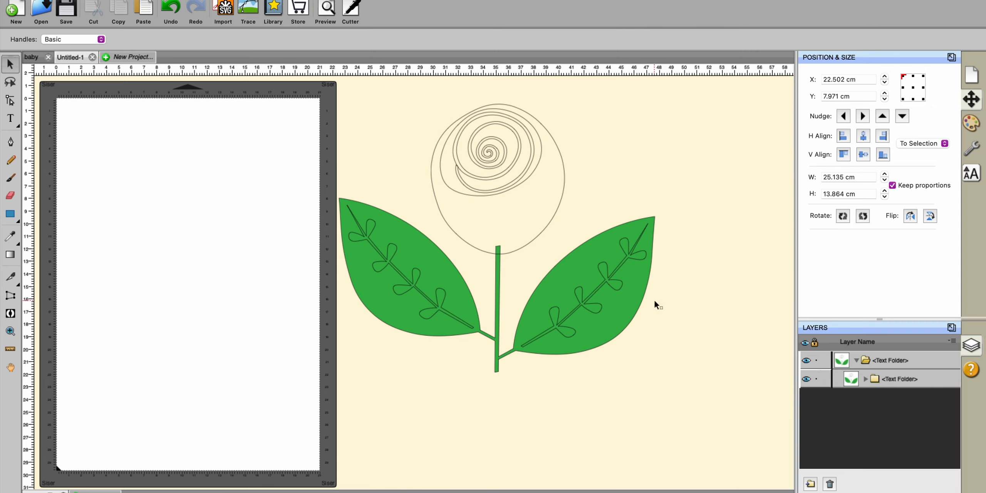
Fill the right leaf's vein pattern with dark green 0C510C and save that shade as a custom color
left_click(613, 283)
left_click(615, 284)
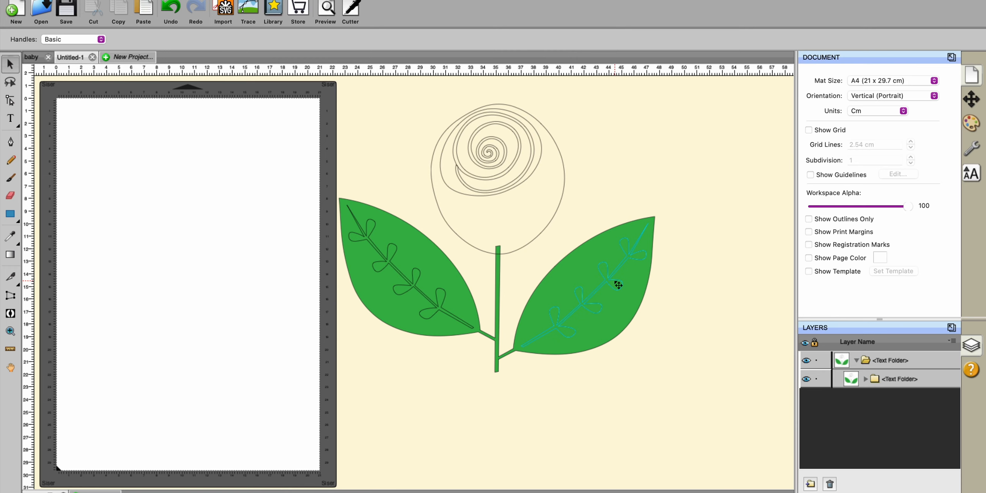
left_click(972, 121)
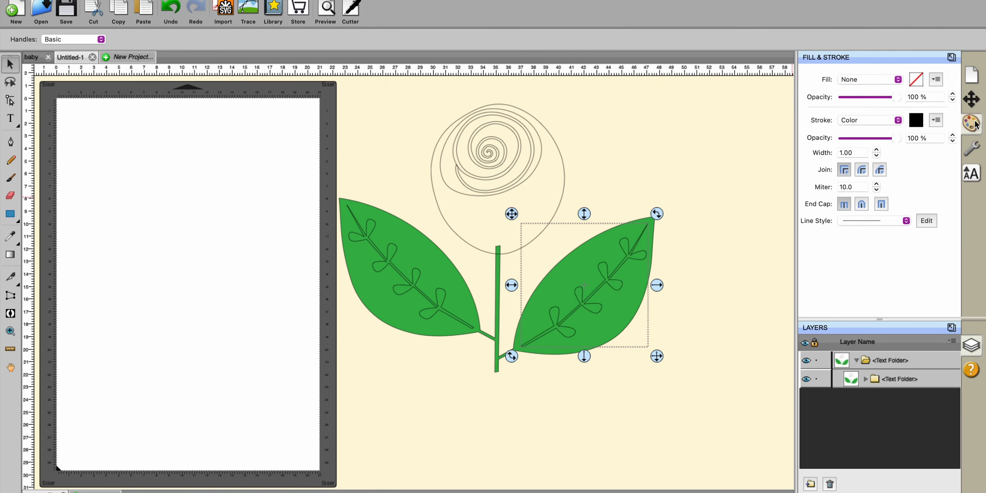
left_click(916, 80)
left_click(477, 207)
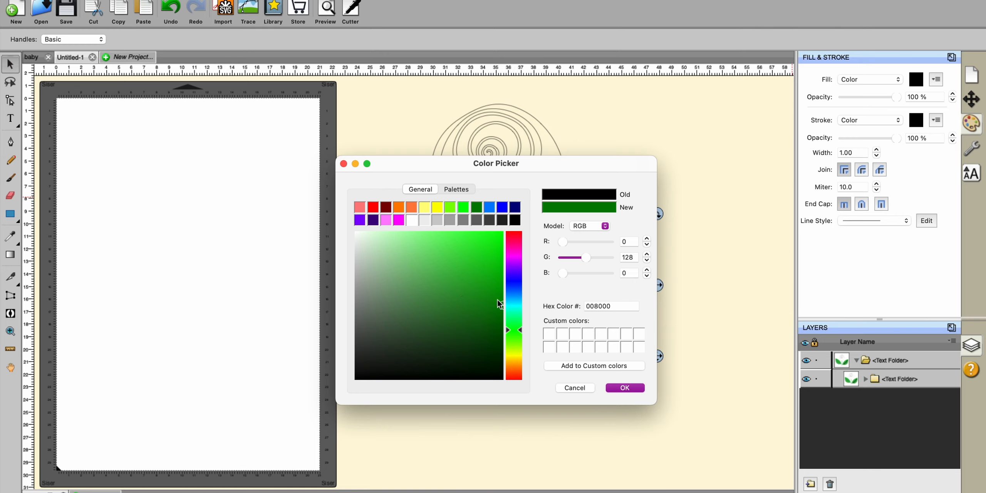
left_click_drag(500, 307, 482, 333)
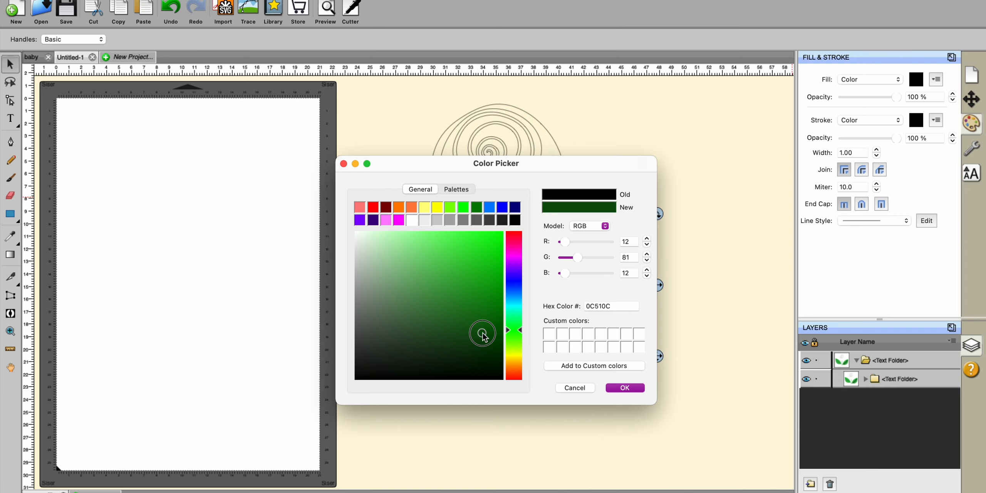
left_click_drag(483, 333, 482, 333)
left_click(563, 367)
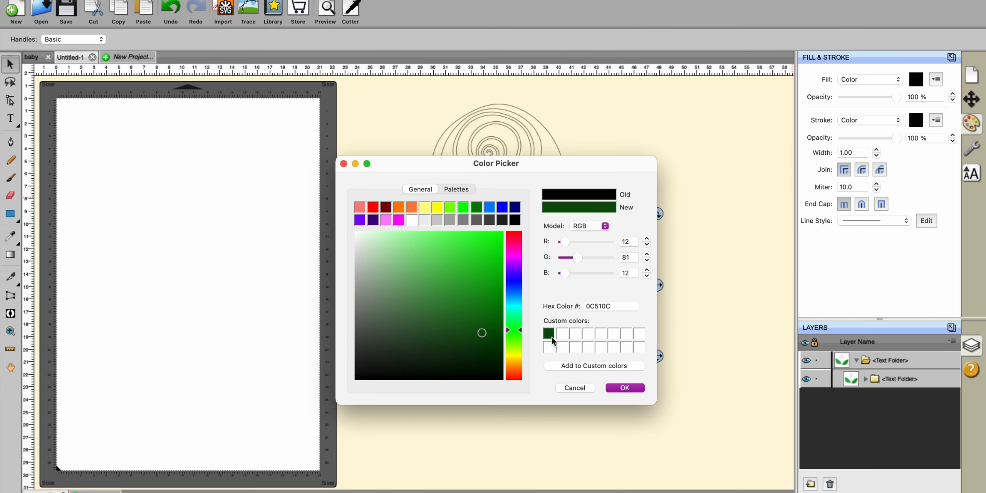
left_click(625, 388)
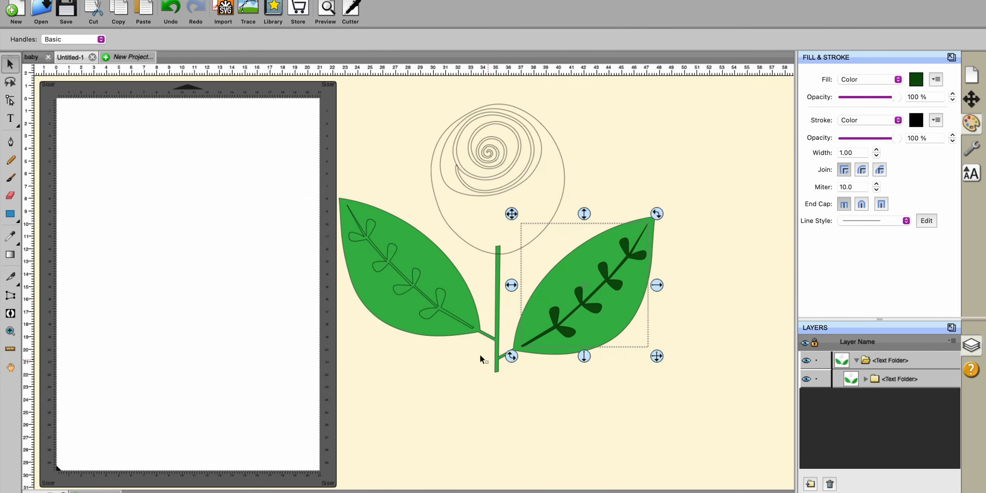
Fill the left leaf's vein pattern with the saved custom dark green 0C510C
left_click(430, 315)
left_click(436, 321)
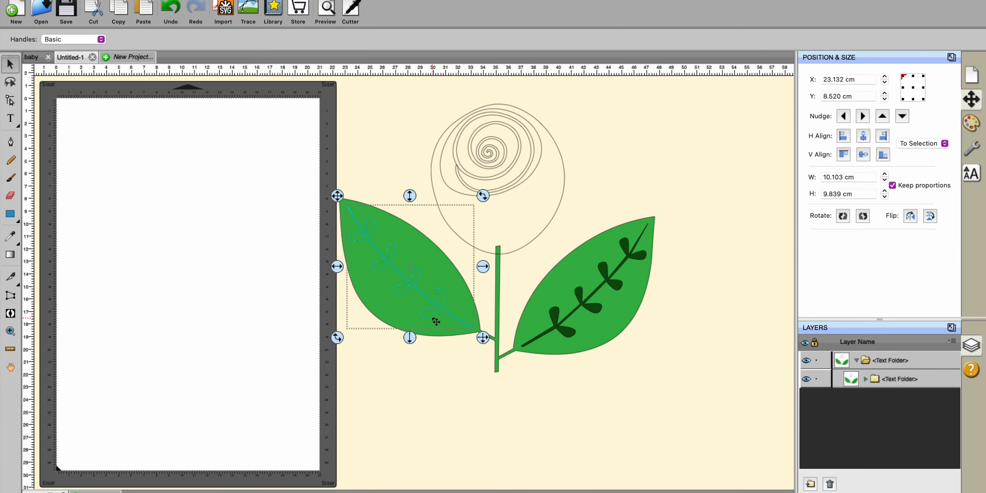
left_click(971, 123)
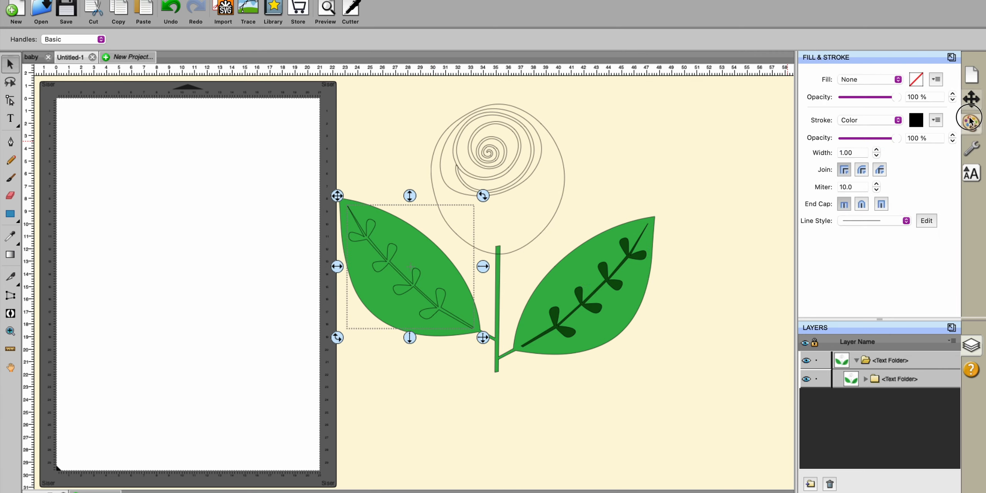
left_click(897, 79)
left_click(875, 88)
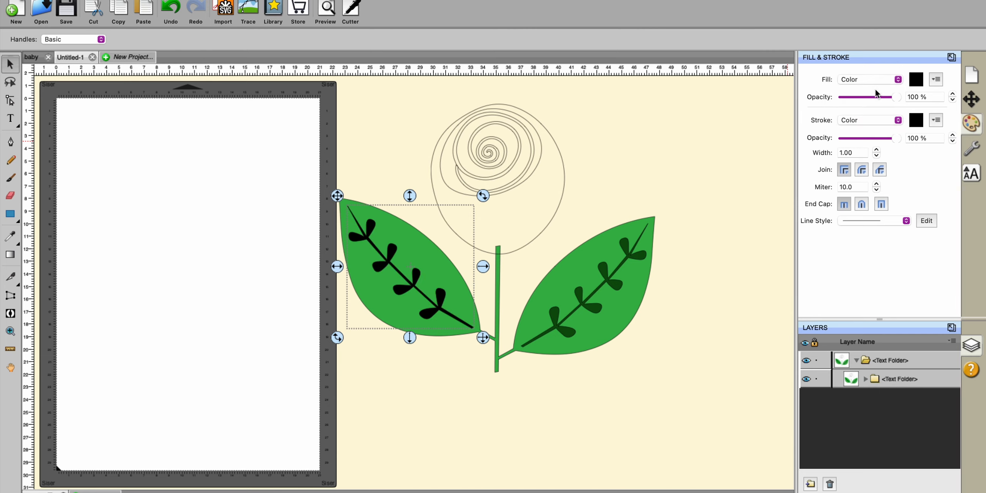
left_click(914, 80)
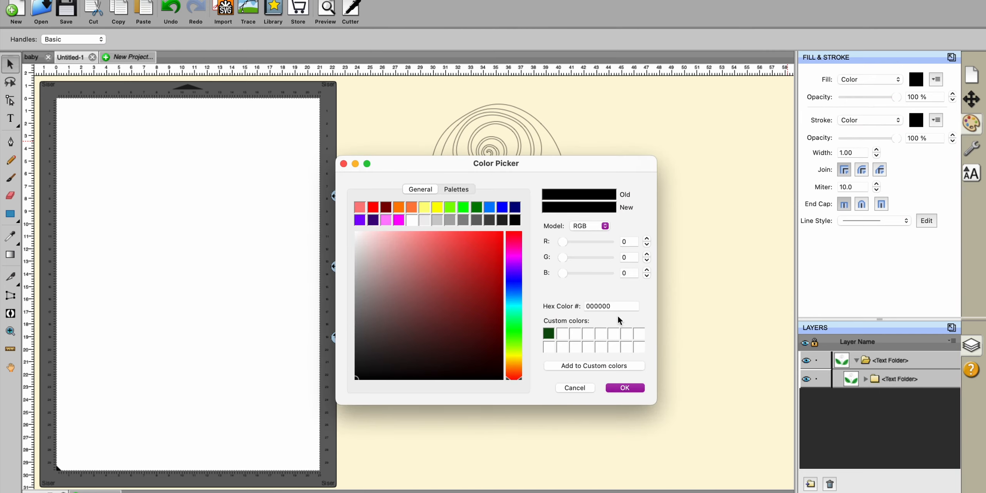
left_click(548, 334)
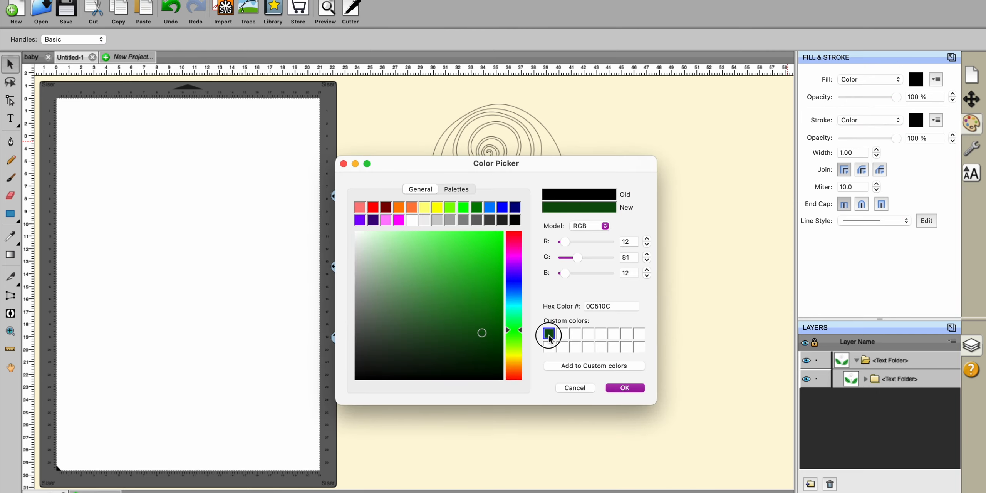
left_click(624, 388)
left_click(626, 409)
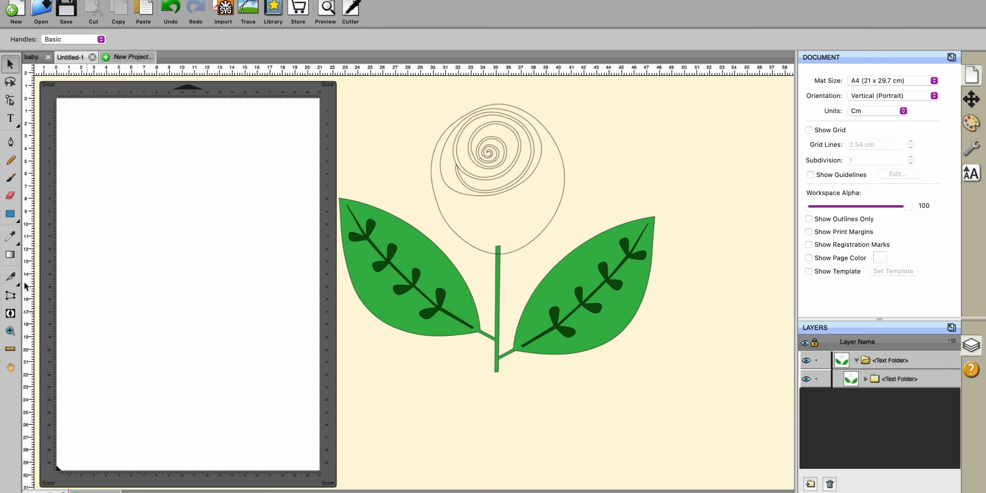
Group the vein patterns of both leaves and unlock all locked objects
left_click(13, 237)
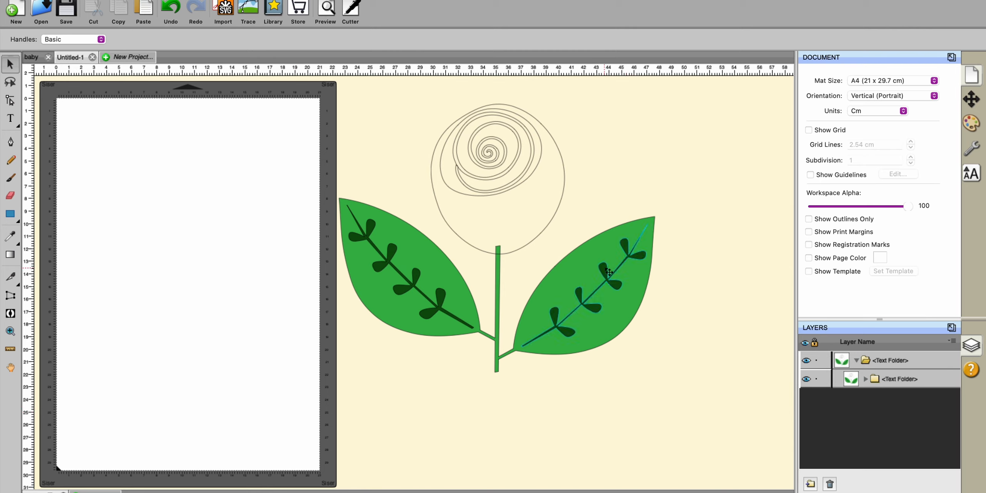
left_click_drag(243, 179, 704, 353)
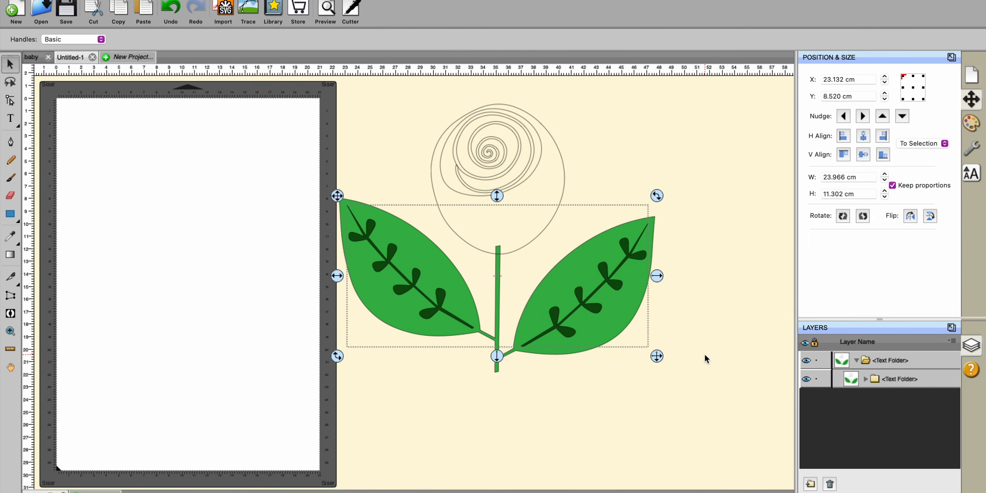
right_click(618, 299)
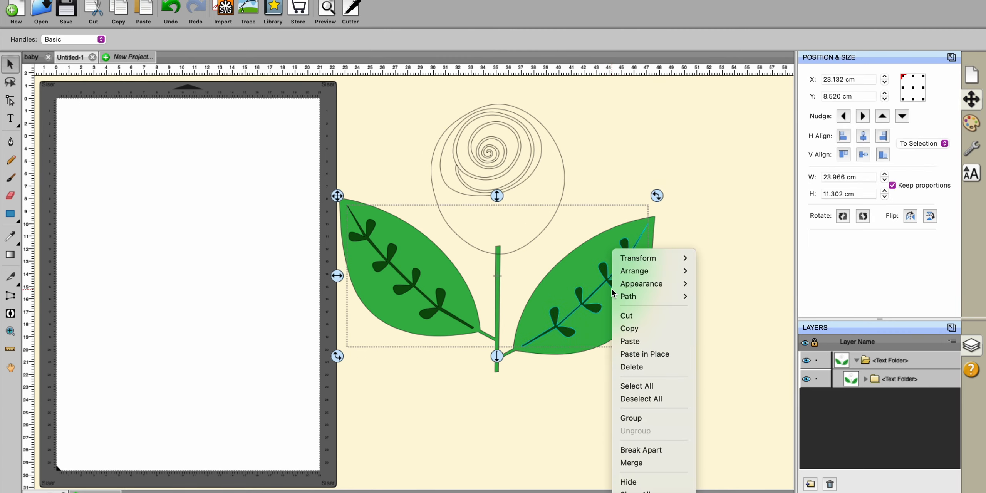
left_click(631, 416)
left_click(697, 401)
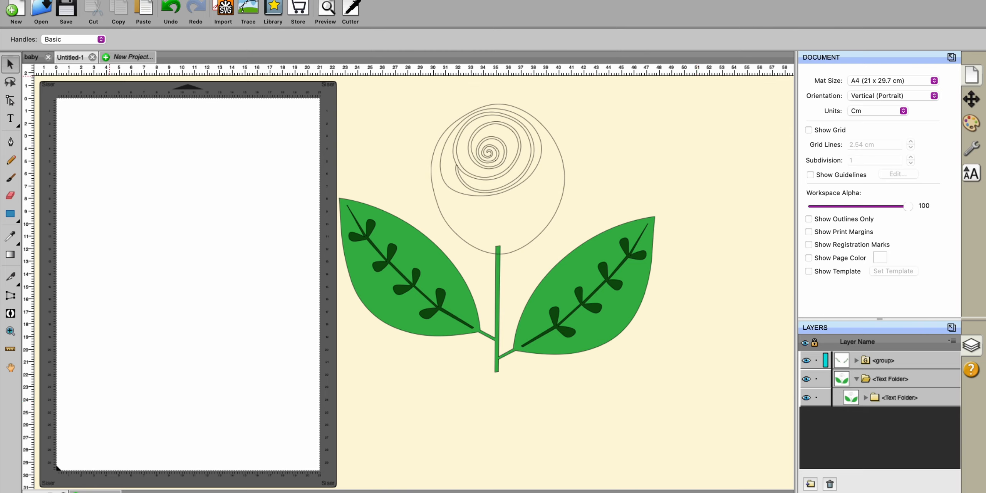
left_click(183, 0)
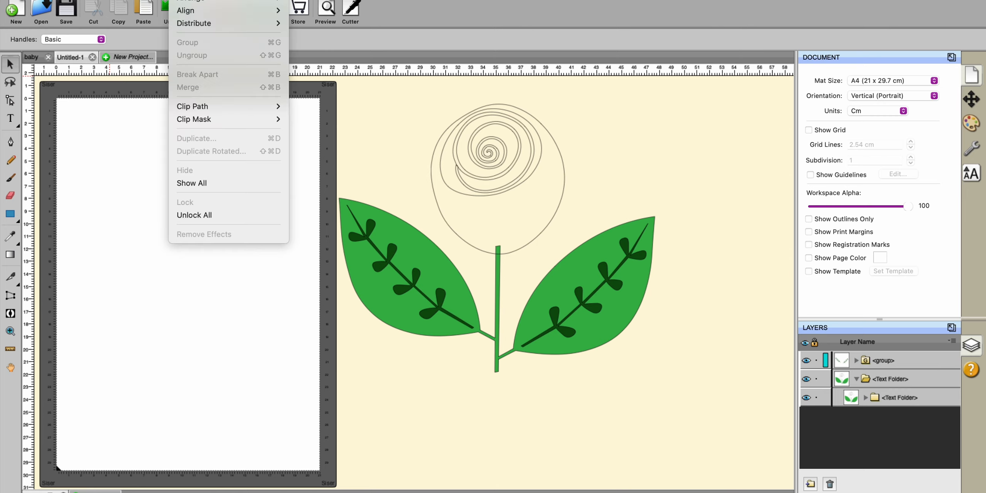
left_click(189, 215)
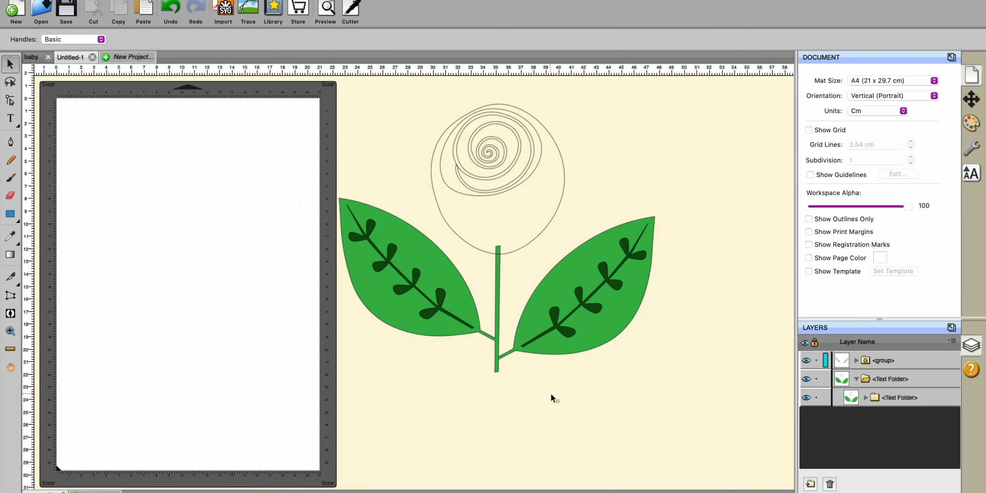
Fill the outer flower shape with pink and the petal shape inside it with a deeper pink
left_click(447, 221)
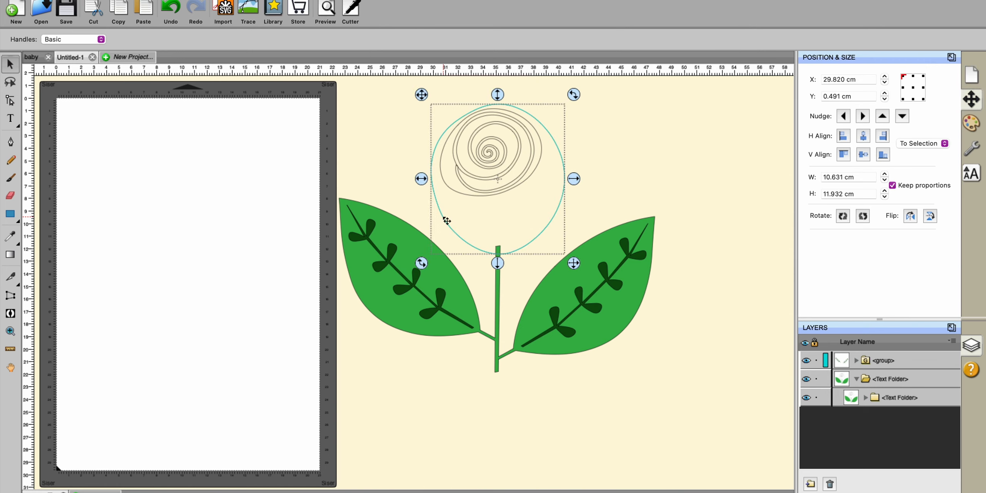
left_click(972, 124)
left_click(687, 390)
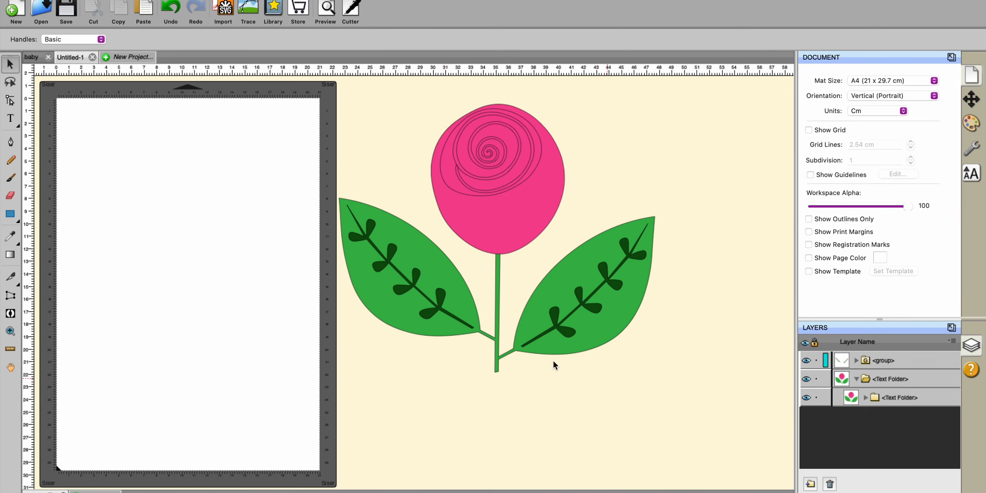
left_click(445, 185)
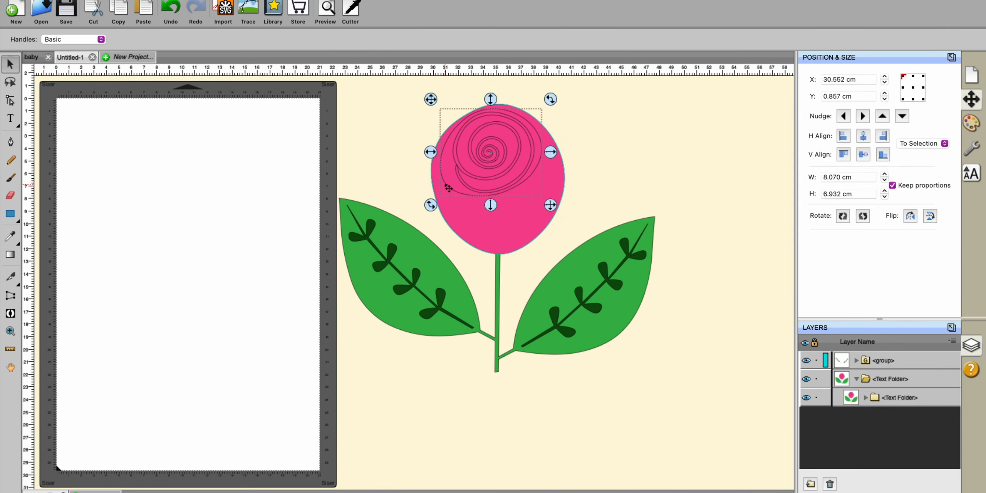
left_click(721, 325)
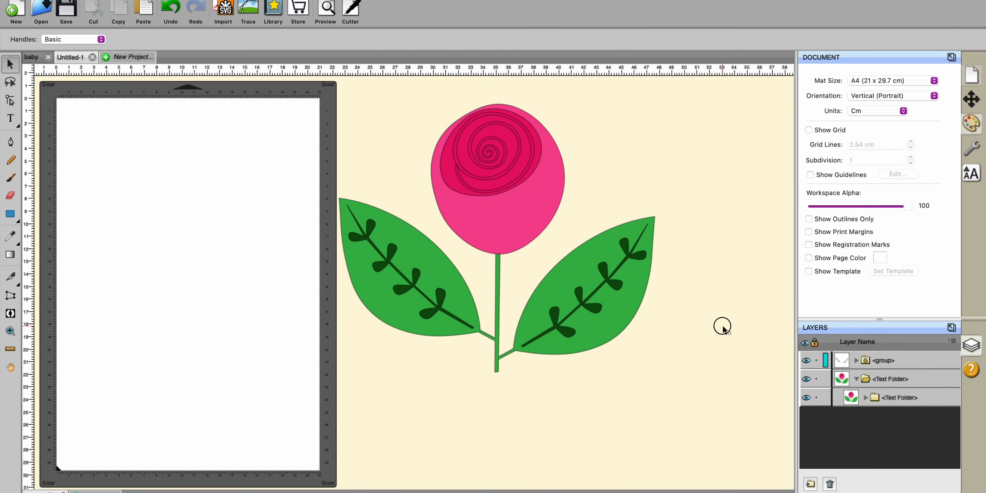
Fill the spiral at the flower's center with a darker crimson than the petal shape around it
left_click(521, 153)
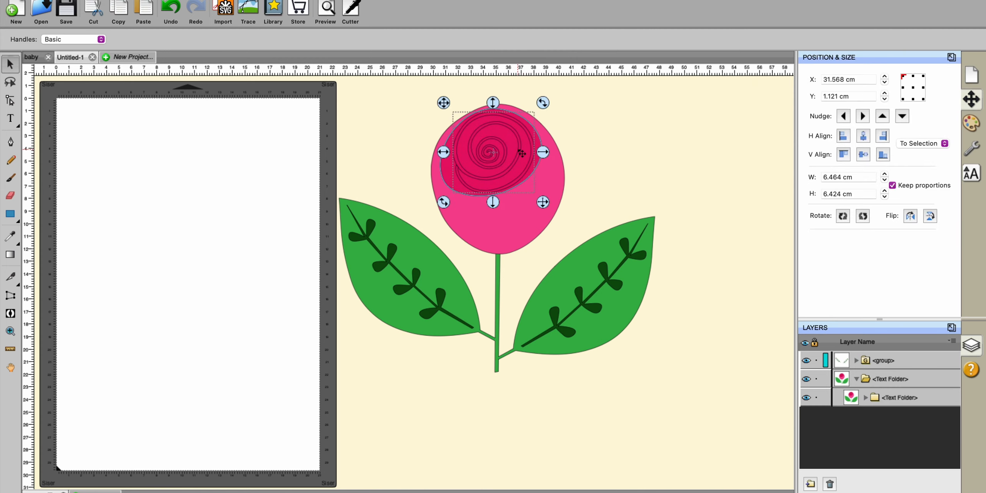
left_click(970, 125)
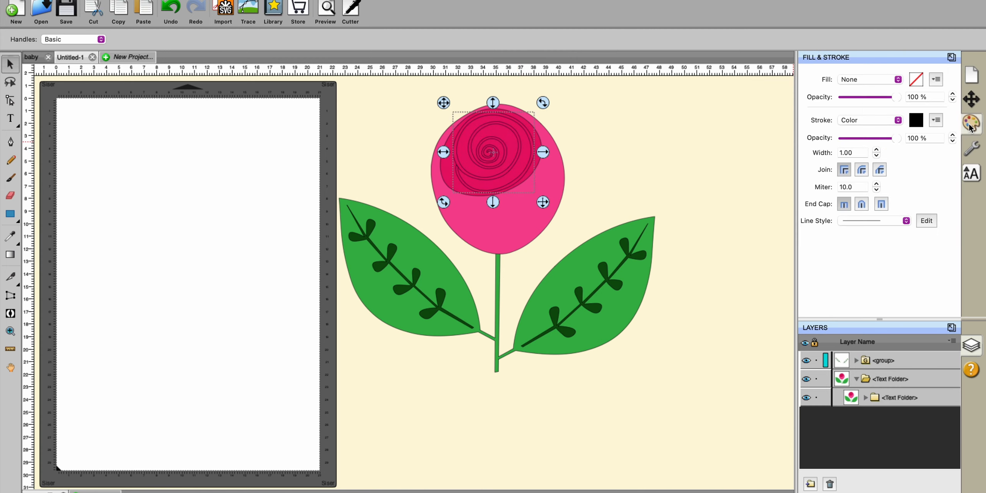
left_click(679, 388)
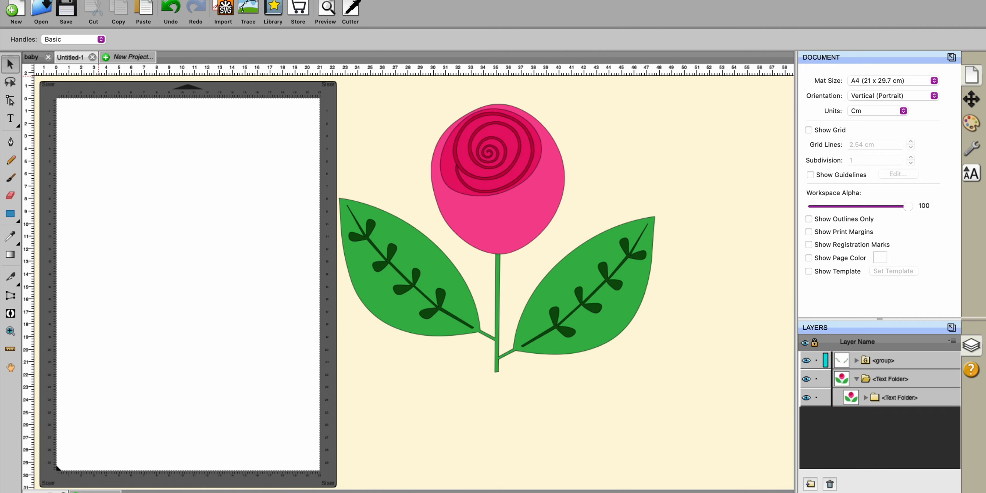
Show the design as outlines only and examine where the stem overlaps the bottom of the flower
left_click(382, 1)
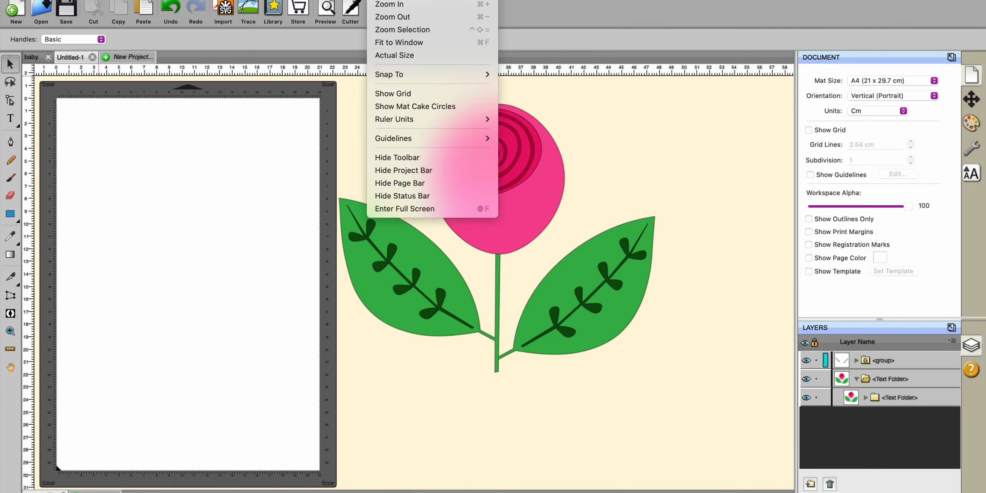
left_click(386, 0)
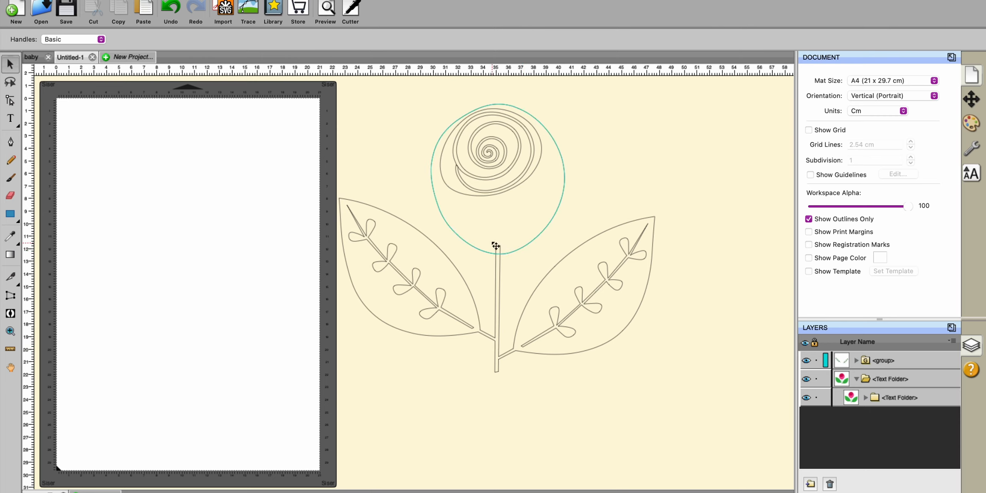
left_click(501, 253)
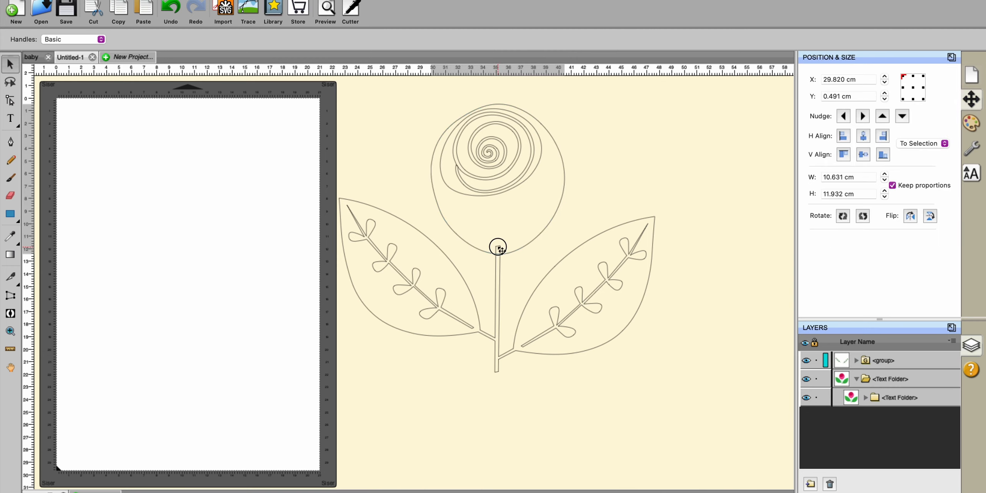
left_click(512, 269)
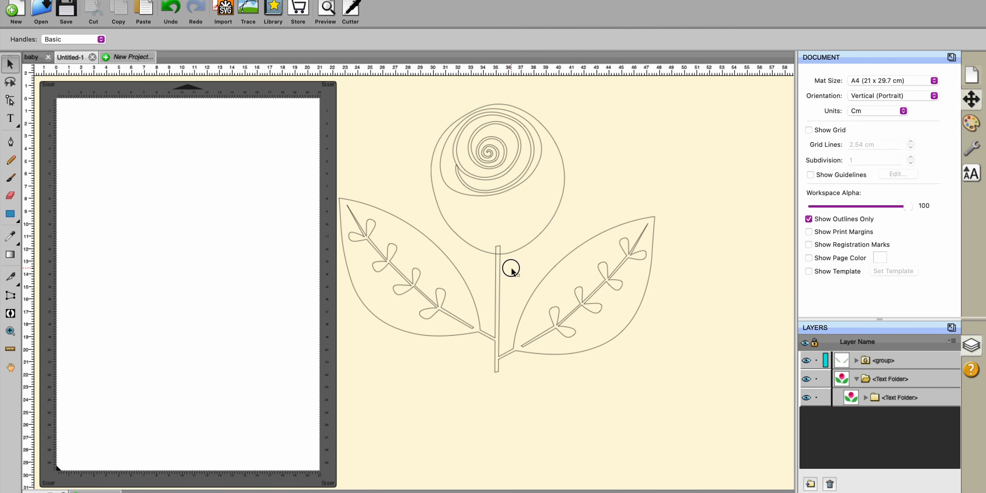
Nudge the inner petal shape of the flower five steps to the right
left_click(510, 172)
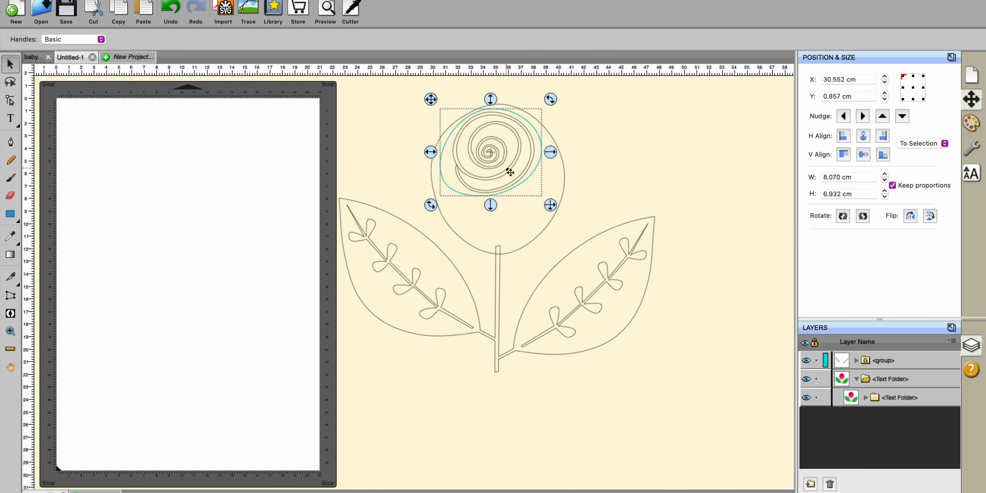
key("Right")
key("Right")
key("Right")
key("Right")
key("Right")
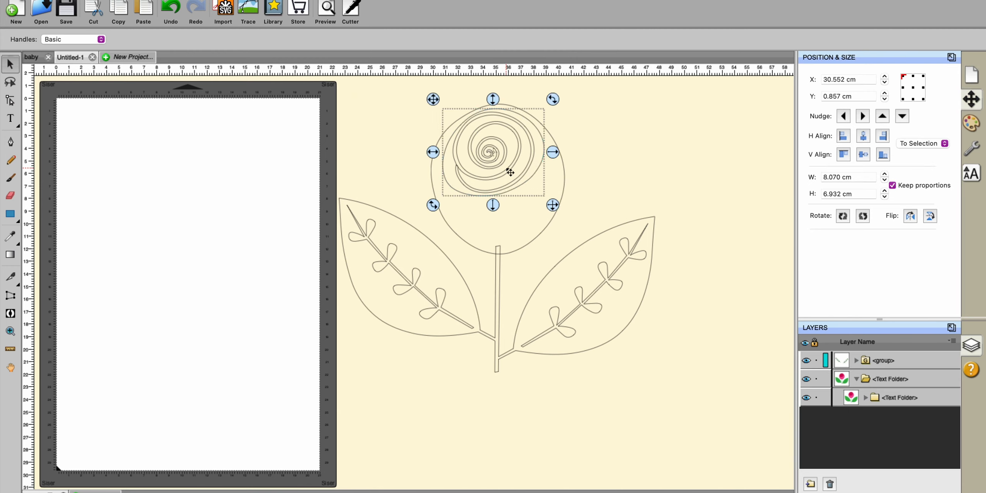
Nudge the inner petal shape farther right until it crosses the flower's outline, and bring it back to its place
key("Right")
key("Right")
key("Right")
key("Right")
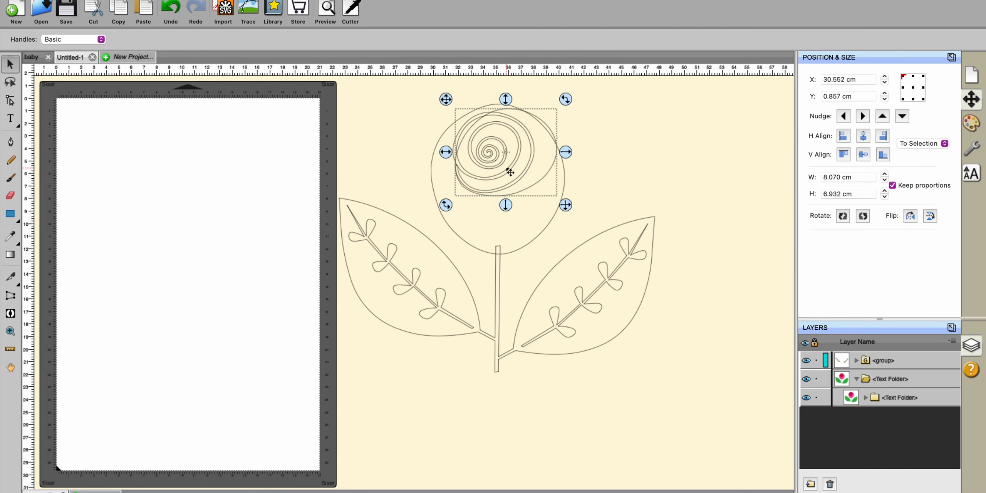
key("Right")
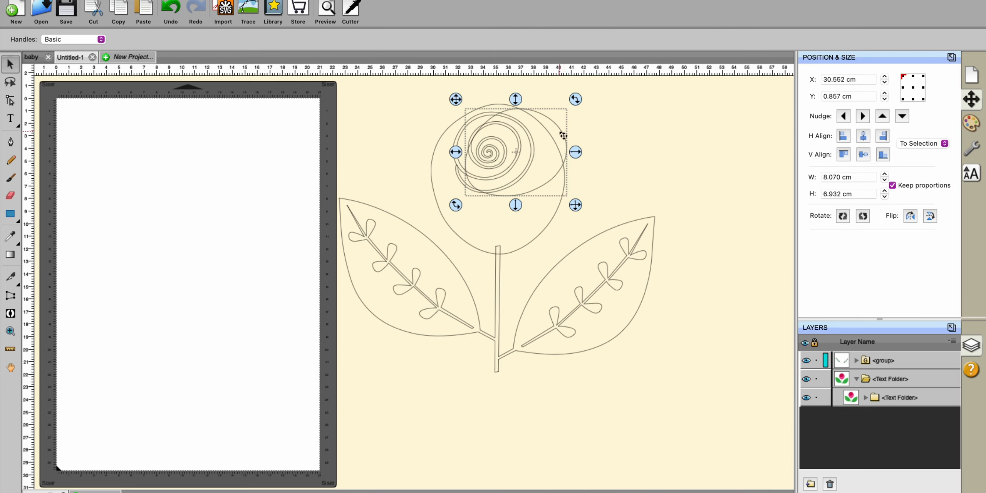
key("Left")
key("Left")
key("Left")
key("Left")
key("Left")
key("Left")
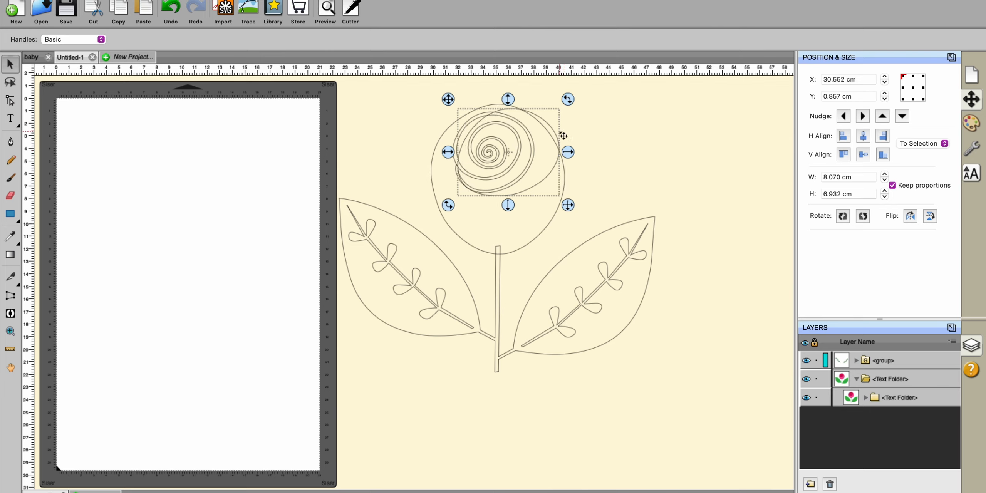
key("Left")
key("Left")
key("Left")
key("Left")
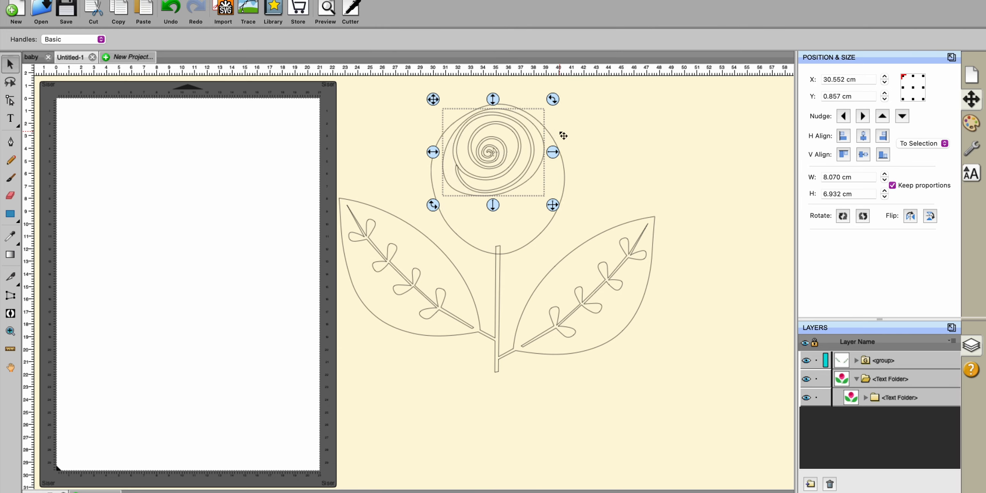
Deselect the petal shape and turn off the outlines-only view so the design displays with its fill colors
left_click(607, 158)
left_click(374, 0)
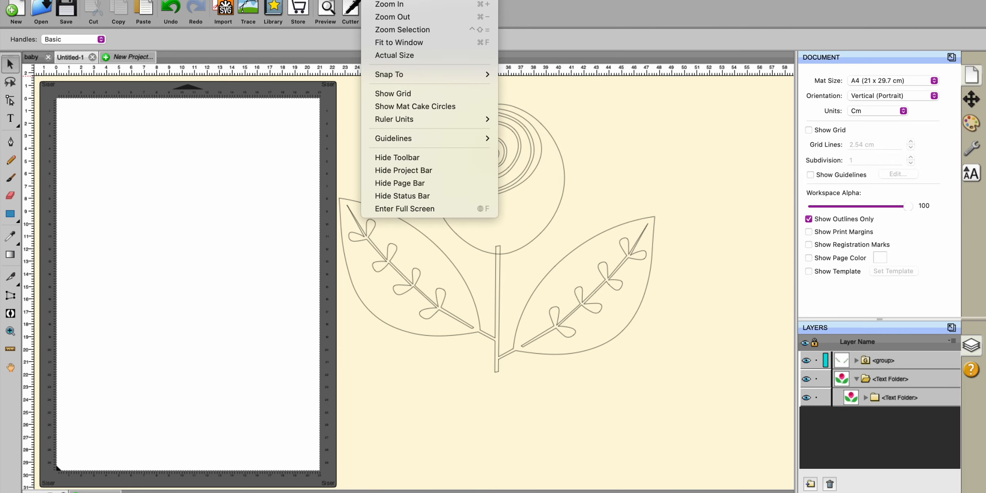
left_click(391, 1)
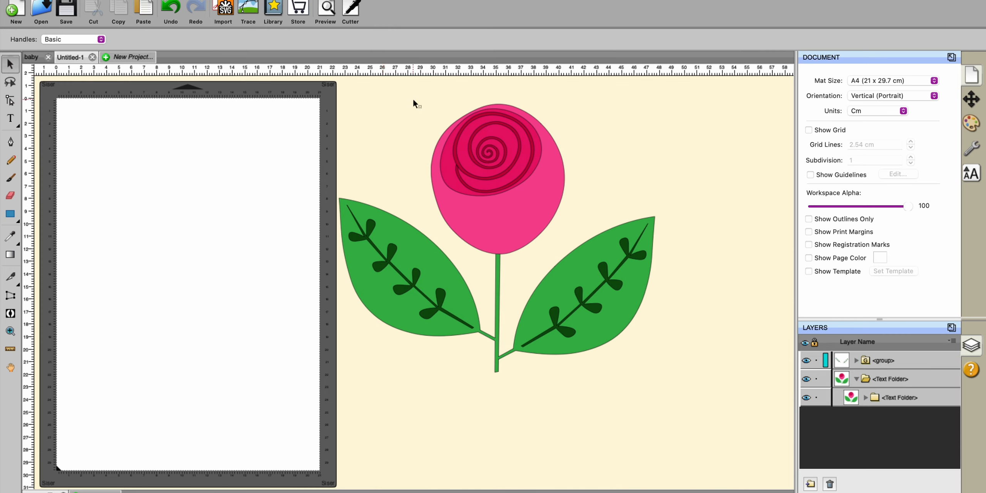
Select all the pink and crimson shapes of the flower head and flatten them
left_click_drag(417, 89, 568, 265)
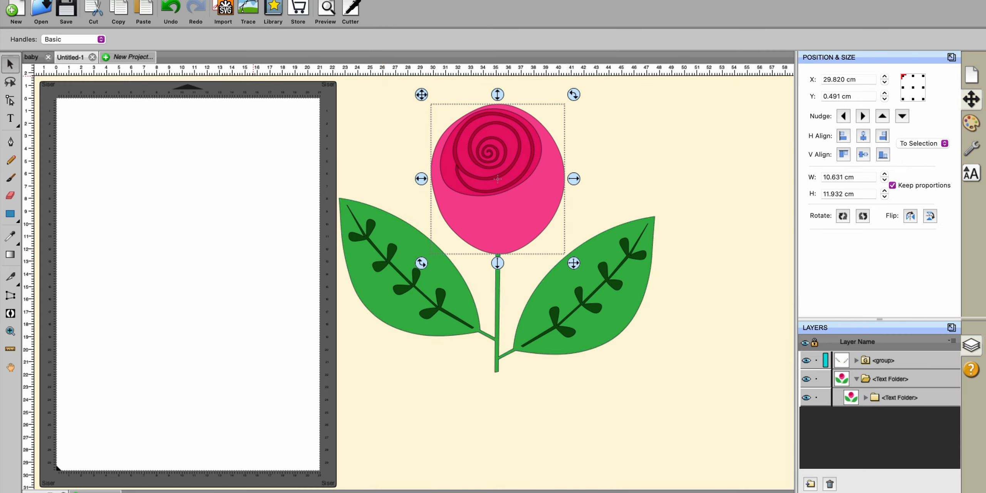
left_click(221, 1)
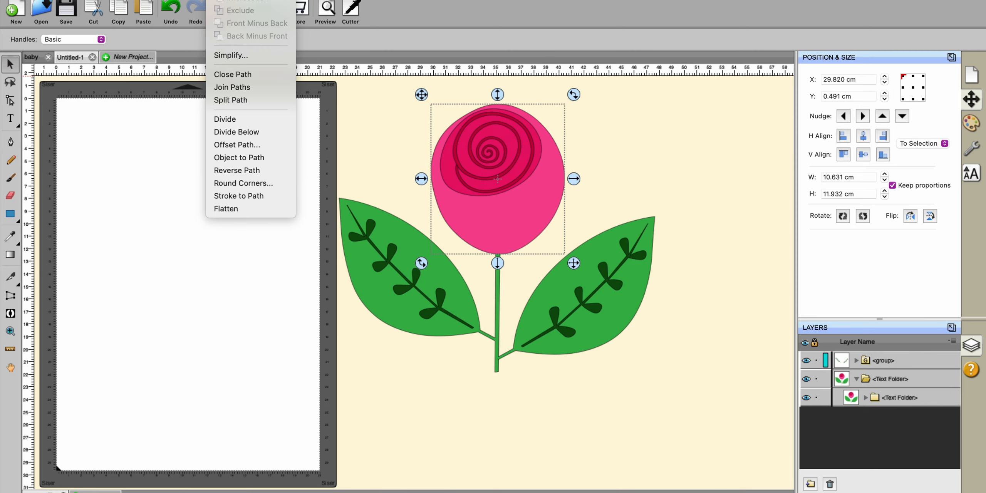
left_click(228, 208)
left_click(418, 124)
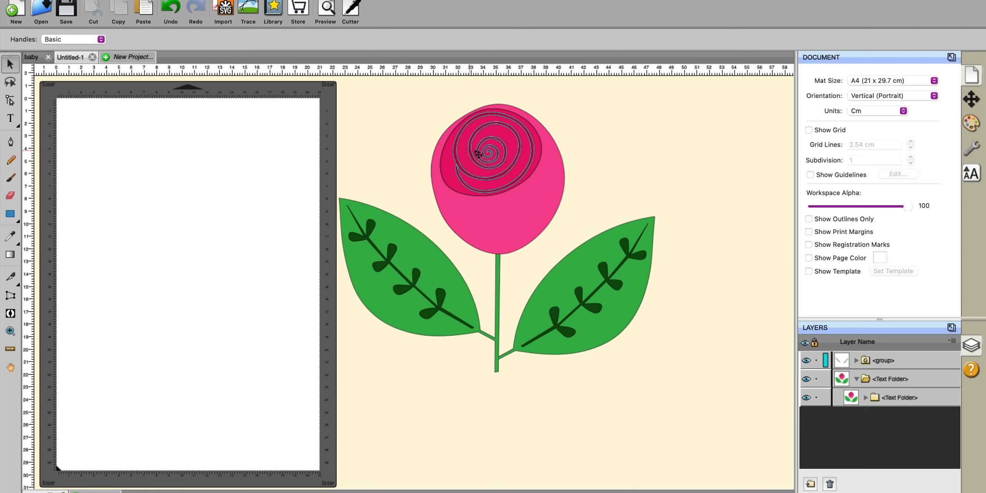
Nudge the flattened deep pink petal shape to the right until it sits clear of the flower head
left_click(489, 154)
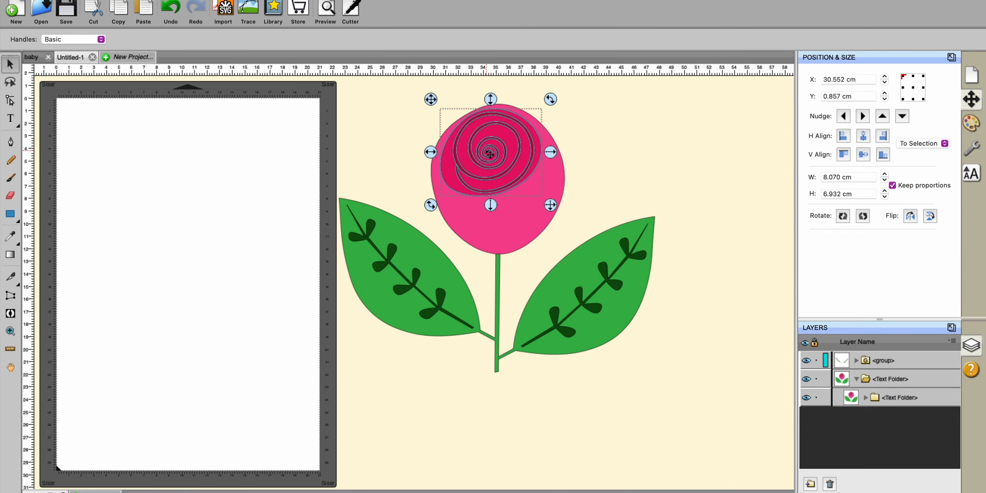
key("Right")
key("Right")
key("Right")
key("Right")
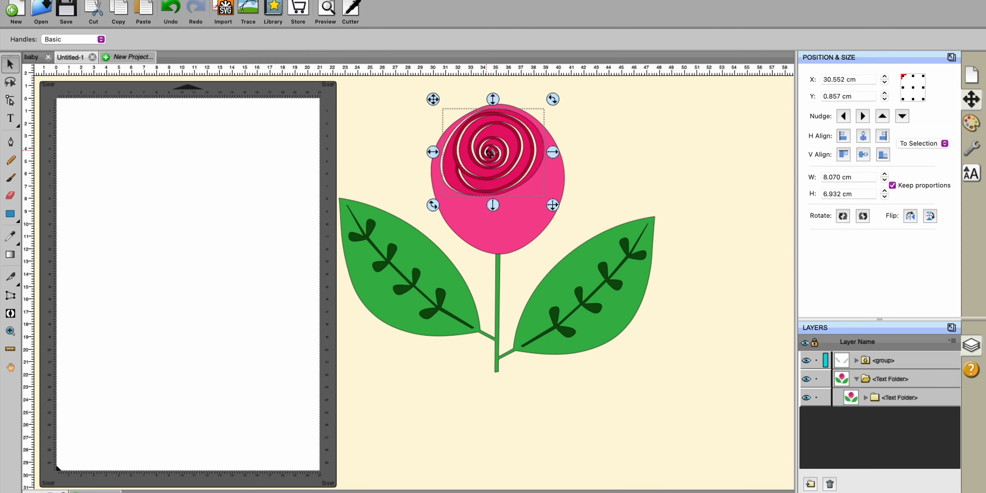
key("Right")
key("Right")
key("Right")
key("Right")
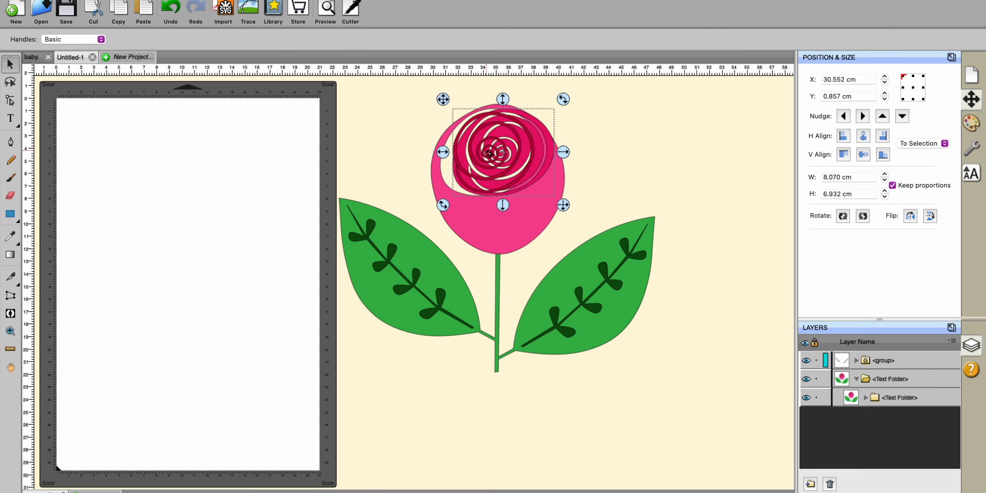
key("Right")
key("Right")
key("Right")
key("Right")
key("Right")
key("Right")
key("Right")
key("Right")
key("Right")
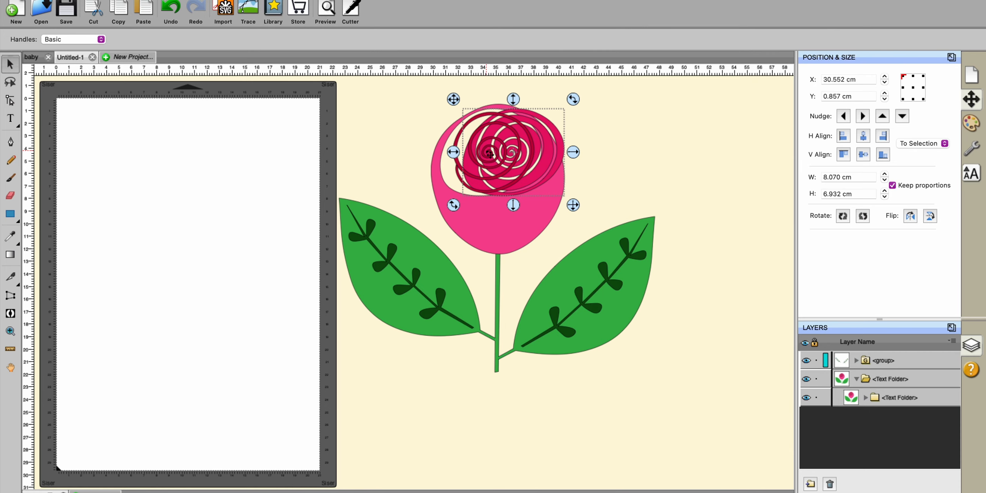
key("Right")
key("Right")
key("Right")
key("Right")
key("Right")
key("Right")
key("Right")
key("Right")
key("Right")
key("Right")
key("Right")
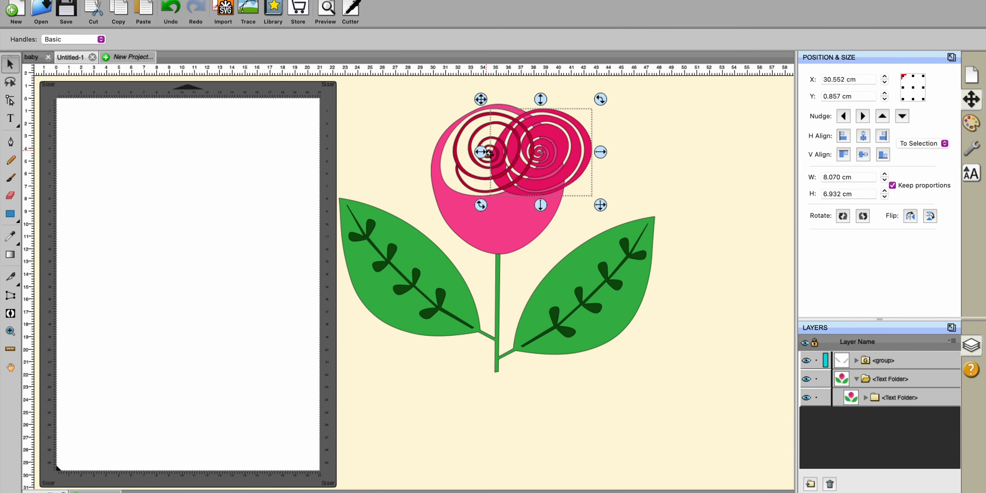
key("Right")
key("Right")
key("Right")
key("Right")
key("Right")
key("Right")
key("Right")
key("Right")
key("Right")
key("Right")
key("Right")
key("Right")
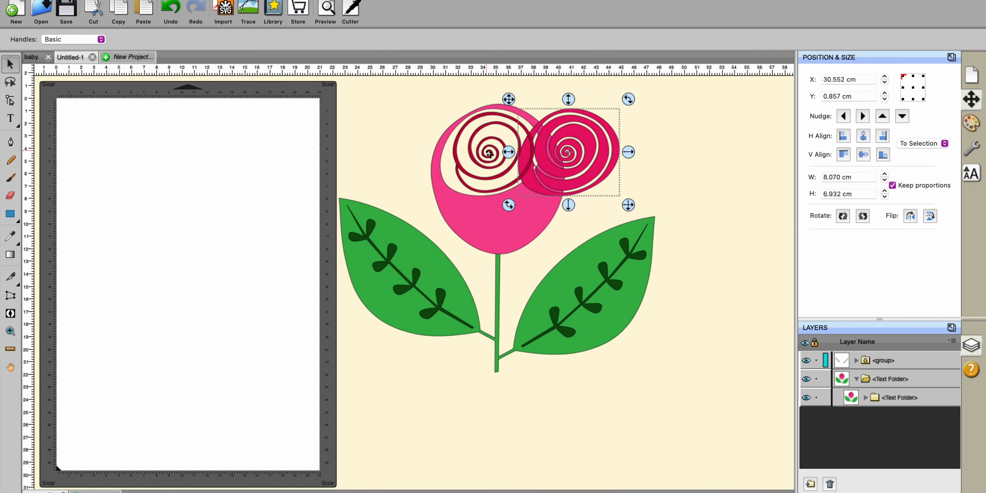
key("Right")
key("Right")
key("Right")
key("Right")
key("Right")
key("Right")
key("Right")
key("Right")
key("Right")
key("Right")
key("Right")
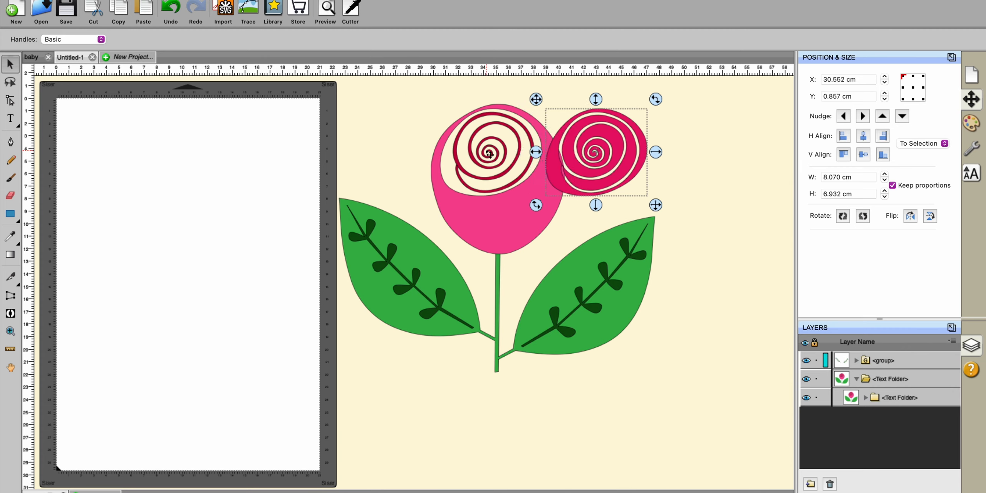
key("Right")
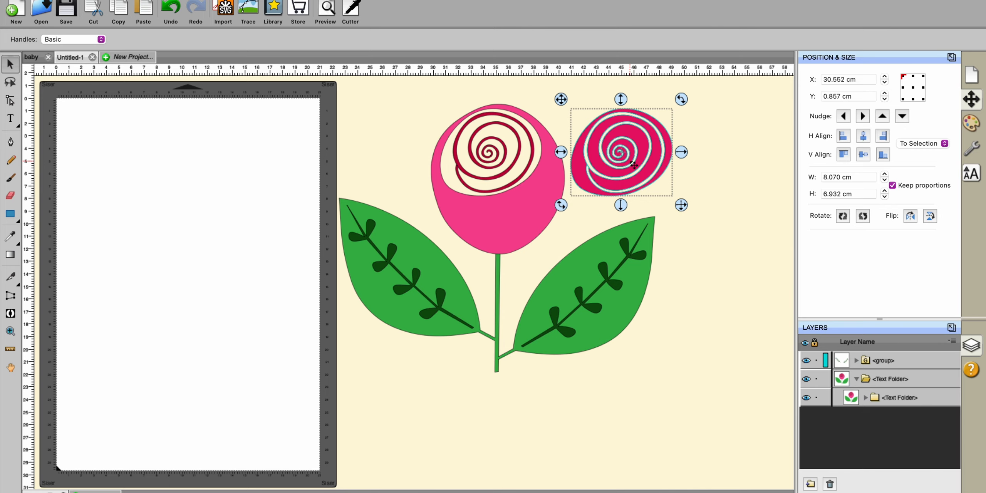
Nudge the deep pink petal shape left into its original position on the flower head and deselect it
key("Left")
key("Left")
key("Left")
key("Left")
key("Left")
key("Left")
key("Left")
key("Left")
key("Left")
key("Left")
key("Left")
key("Left")
key("Left")
key("Left")
key("Left")
key("Left")
key("Left")
key("Left")
key("Left")
key("Left")
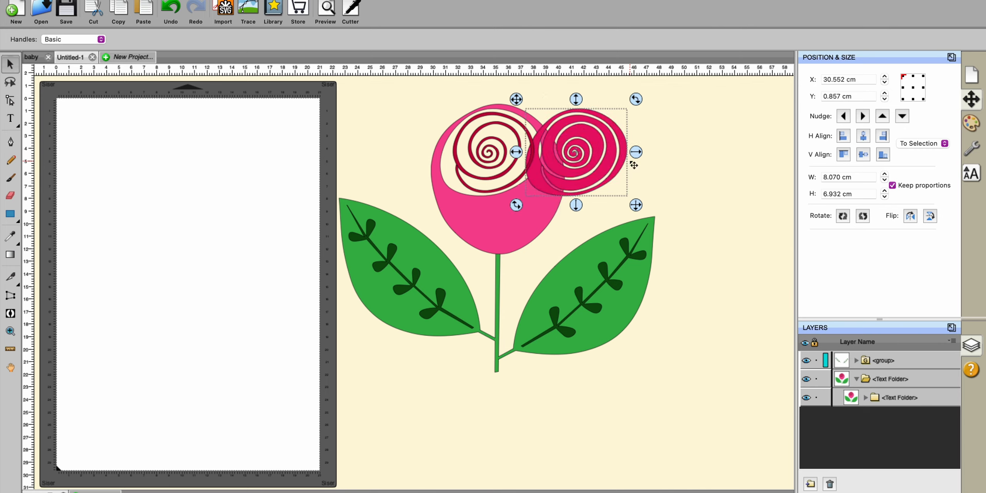
key("Left")
key("Left")
key("Left")
key("Left")
key("Left")
key("Left")
key("Left")
key("Left")
key("Left")
key("Left")
key("Left")
key("Left")
key("Left")
key("Left")
key("Left")
key("Left")
key("Left")
key("Left")
key("Left")
key("Left")
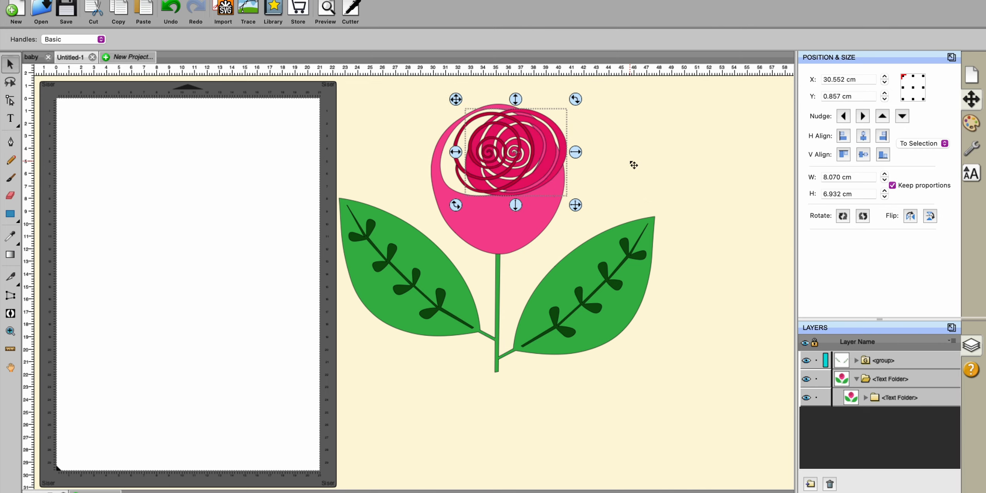
key("Left")
key("Left")
key("Left")
key("Left")
key("Left")
key("Left")
key("Left")
key("Left")
key("Left")
key("Left")
key("Left")
key("Left")
key("Left")
key("Left")
key("Left")
key("Left")
key("Left")
key("Left")
key("Left")
key("Left")
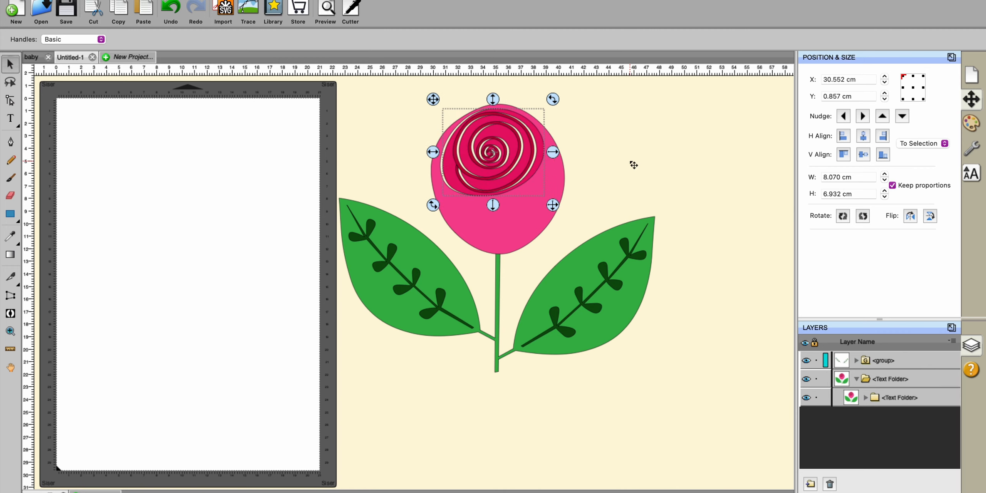
left_click(633, 165)
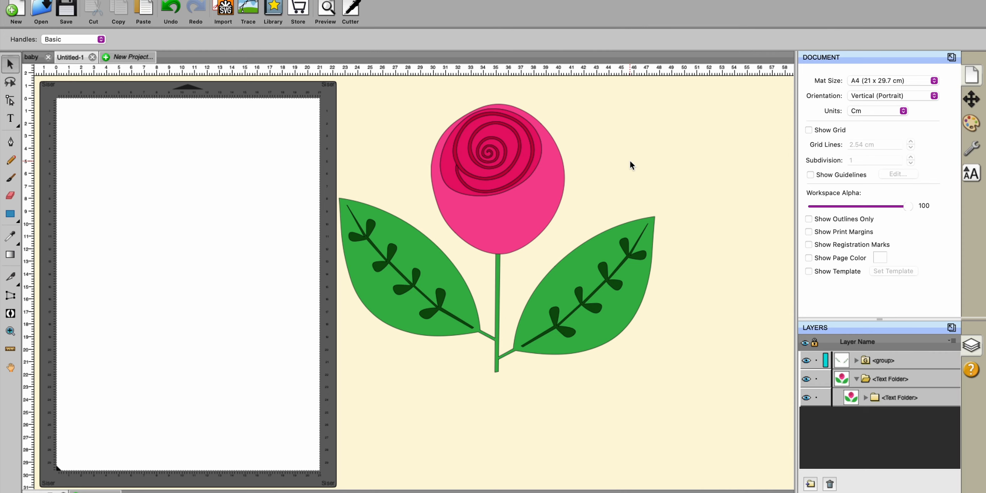
Select the leaves, their dark green veins and the stem, and flatten them
left_click_drag(288, 196, 685, 420)
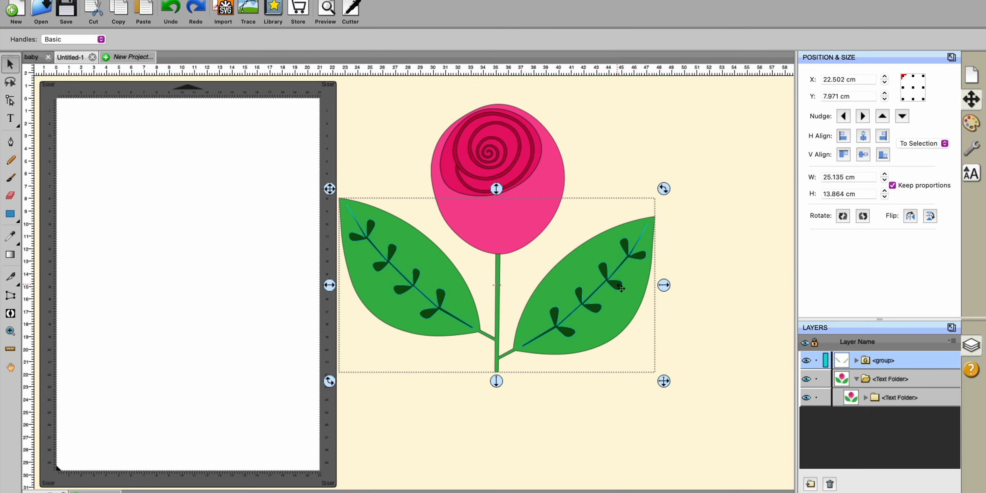
left_click(216, 1)
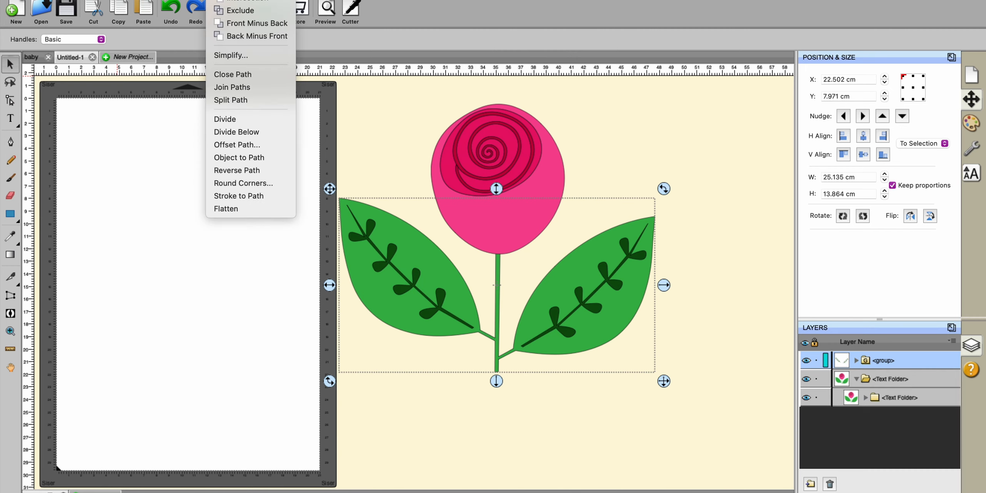
left_click(226, 208)
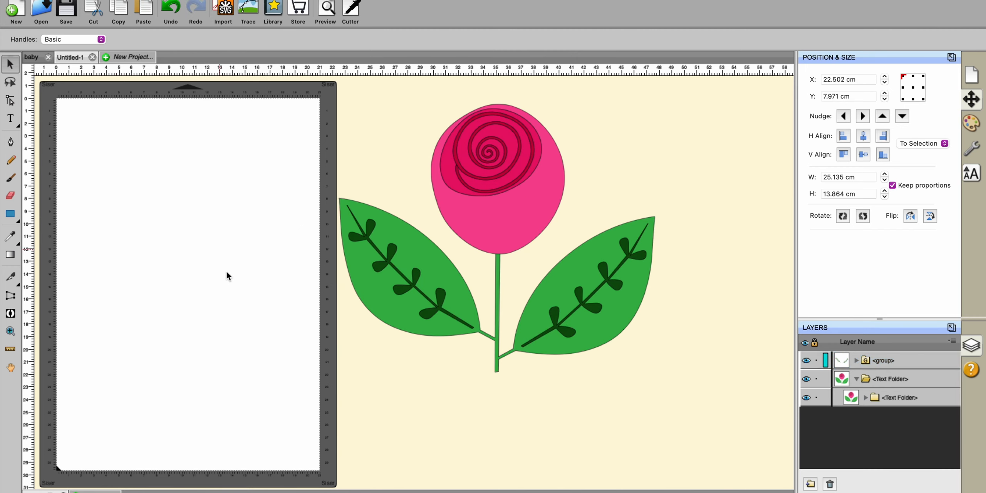
Select the dark green leaf veins and nudge them left off their cutouts in the leaves
left_click(401, 296)
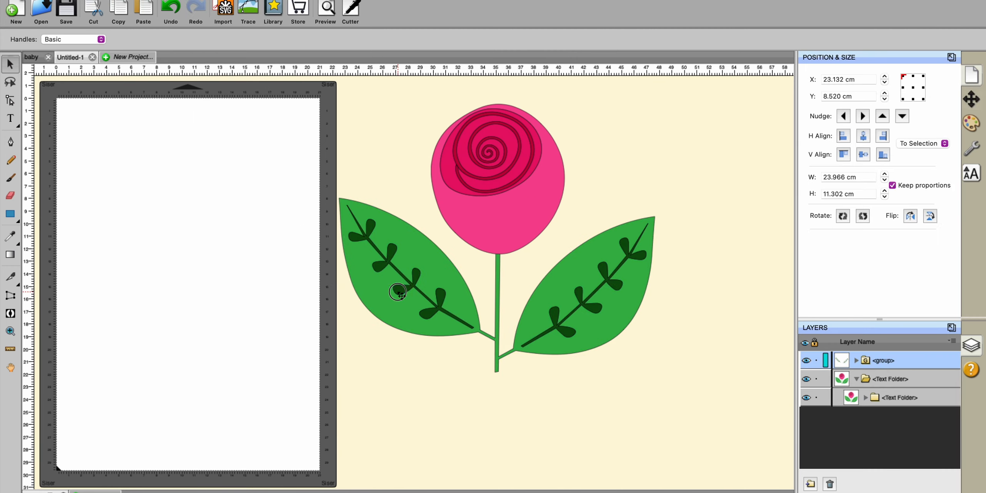
key("Left")
key("Left")
key("Left")
key("Left")
key("Left")
key("Left")
key("Left")
key("Left")
key("Left")
key("Left")
key("Left")
key("Left")
key("Left")
key("Left")
key("Left")
key("Left")
key("Left")
key("Left")
key("Left")
key("Left")
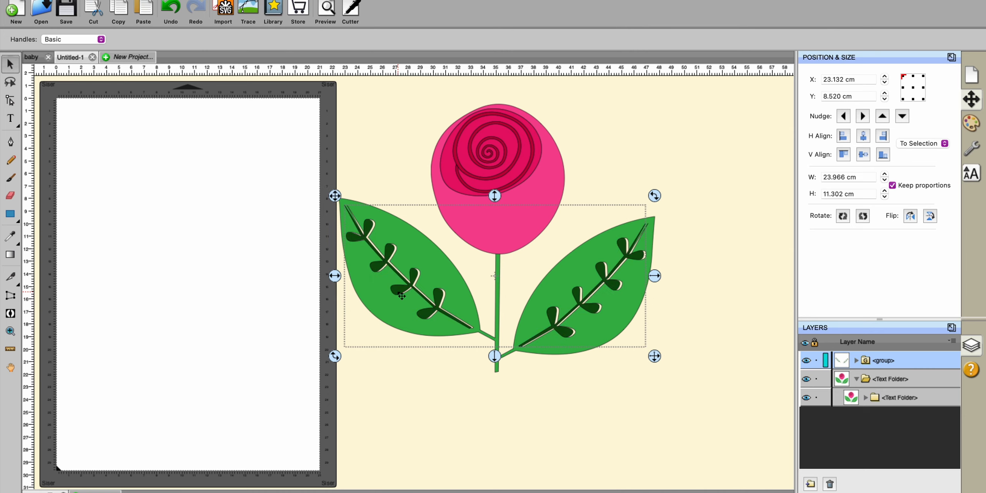
Return the veins to their cutouts, fit the whole design on the mat at about 20.1 cm wide, and deselect it
key("Left")
key("Left")
key("Left")
key("Left")
key("Left")
key("Left")
key("Left")
key("Left")
key("Left")
key("Left")
key("Left")
key("Left")
key("Left")
key("Left")
key("Left")
key("Left")
key("Left")
key("Left")
key("Left")
key("Left")
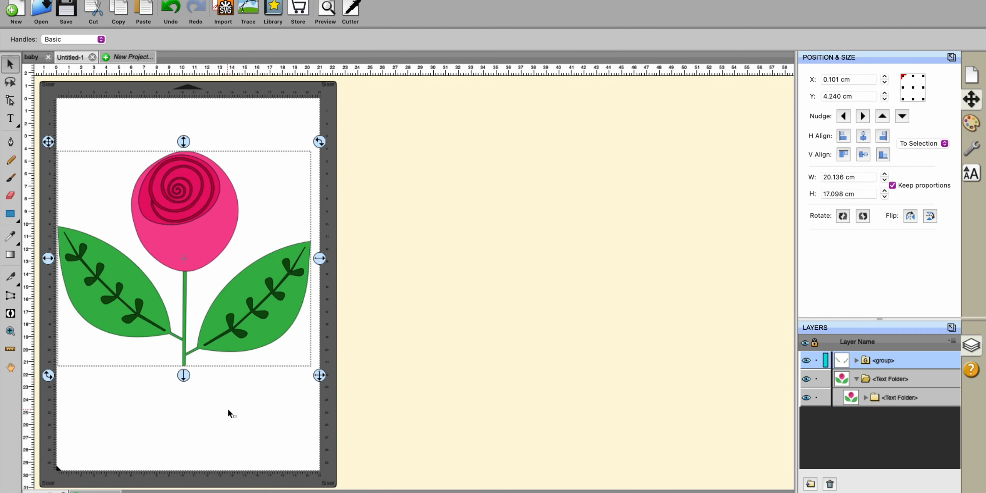
left_click(228, 408)
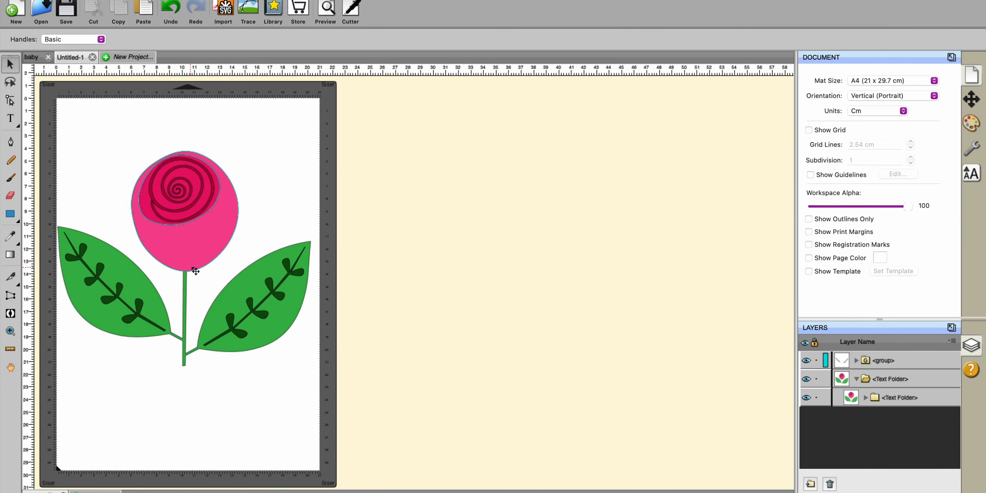
Move the light pink flower shape straight up clear of the stem and bring it back down around the crimson petals
left_click(204, 255)
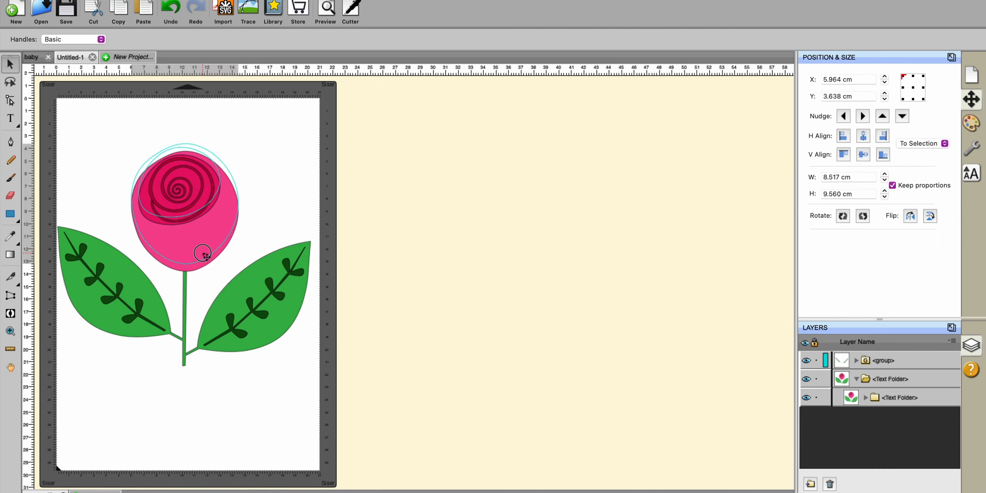
left_click_drag(206, 255, 206, 245)
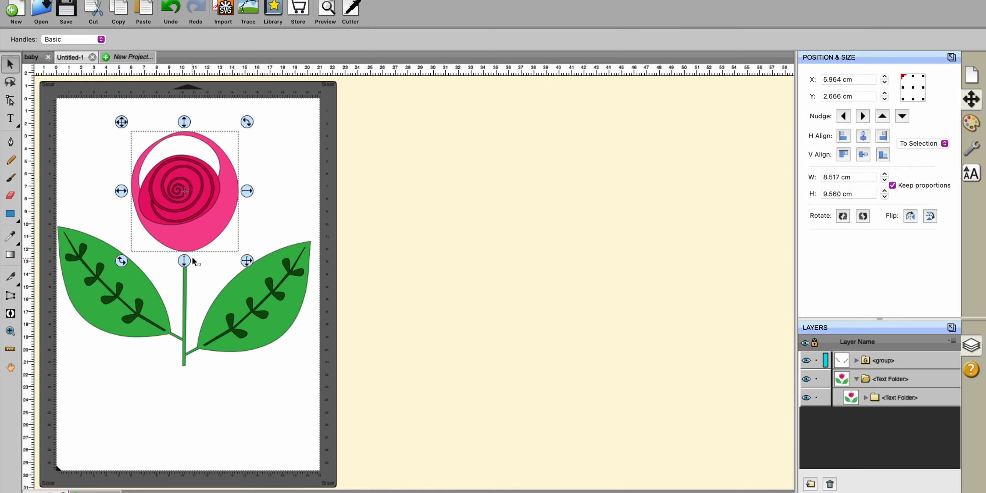
left_click(184, 420)
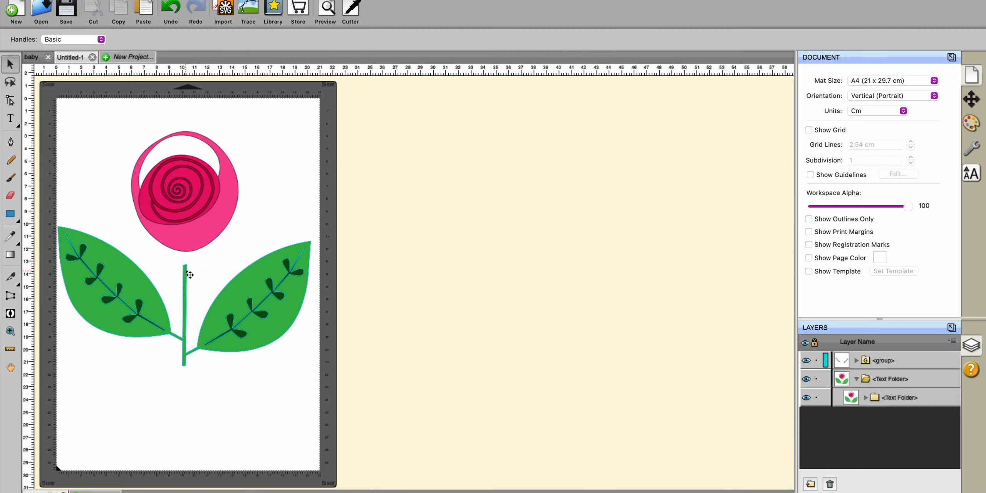
left_click(196, 245)
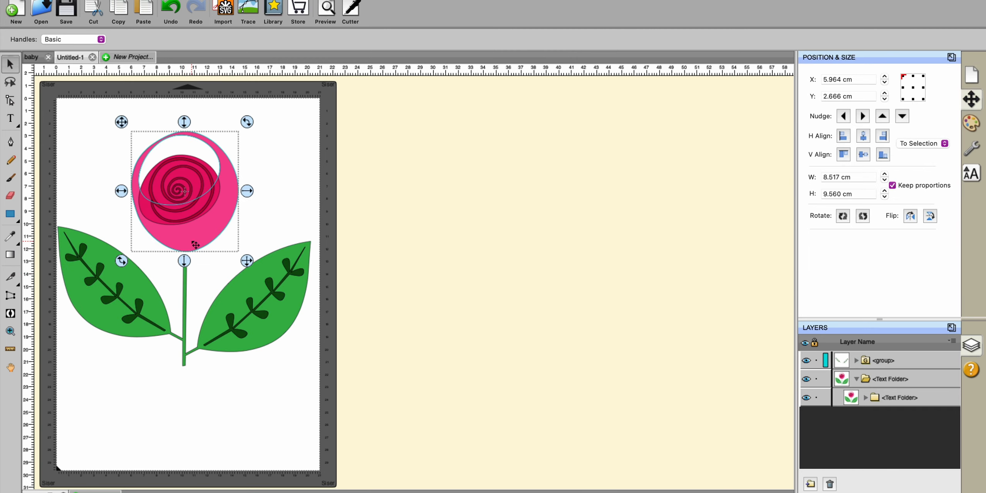
left_click_drag(195, 245, 196, 265)
Group the flower head shapes and nudge the group down about 0.6 cm over the top of the stem
right_click(208, 249)
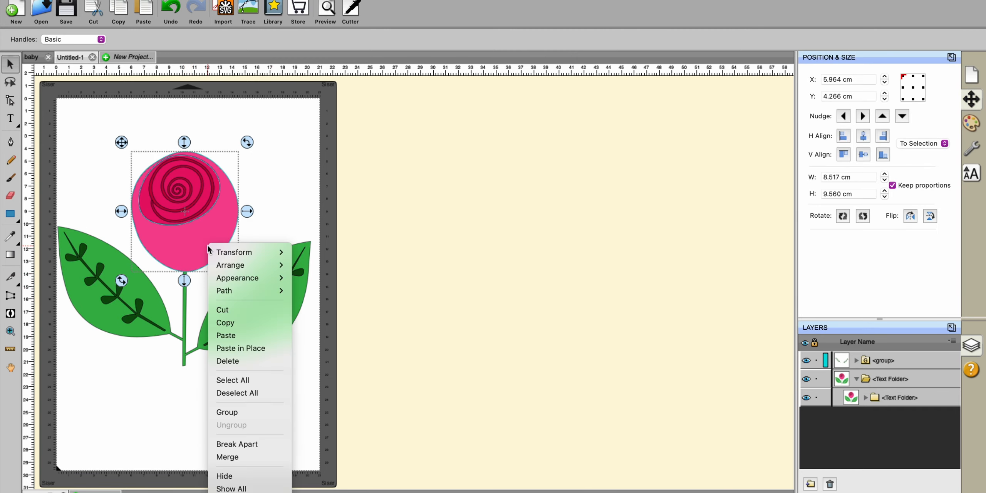
left_click(220, 411)
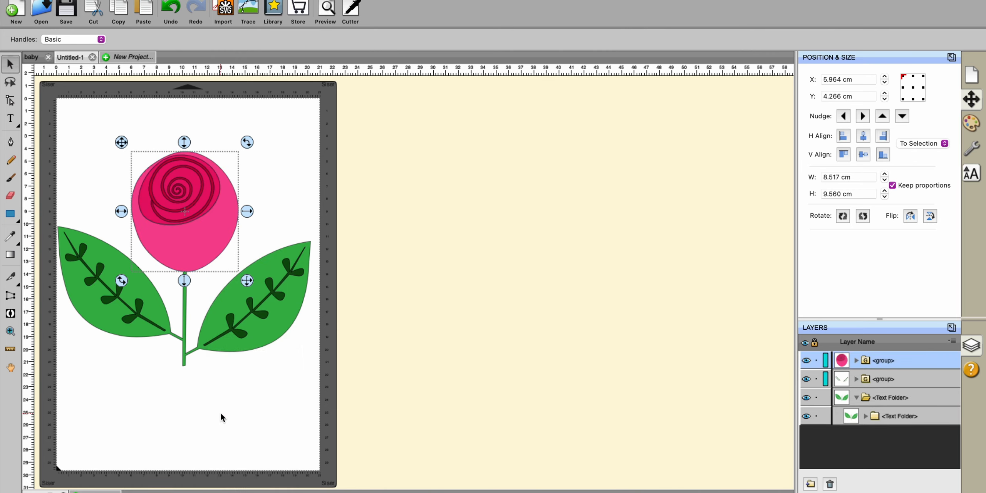
key("Down")
key("Down")
key("Down")
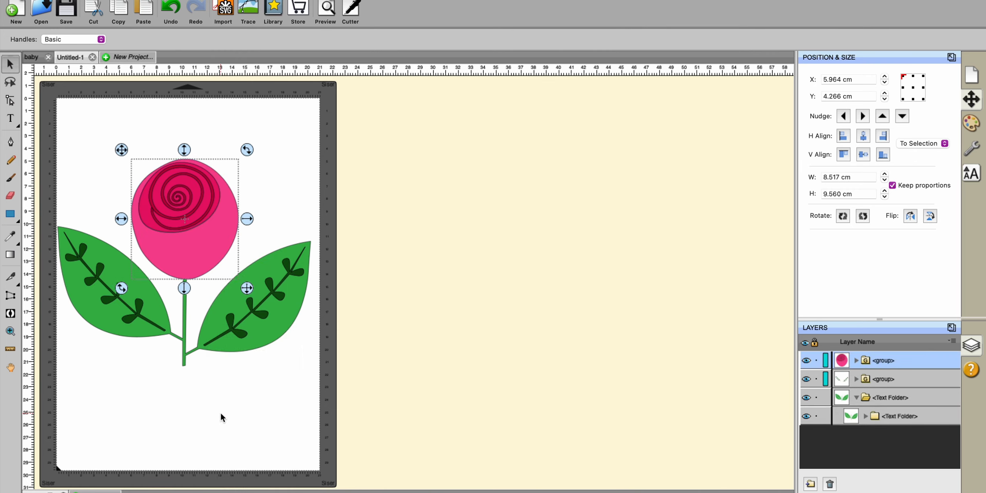
Select the whole design and flatten it to remove the stem's overlap under the flower head
left_click_drag(41, 113, 393, 452)
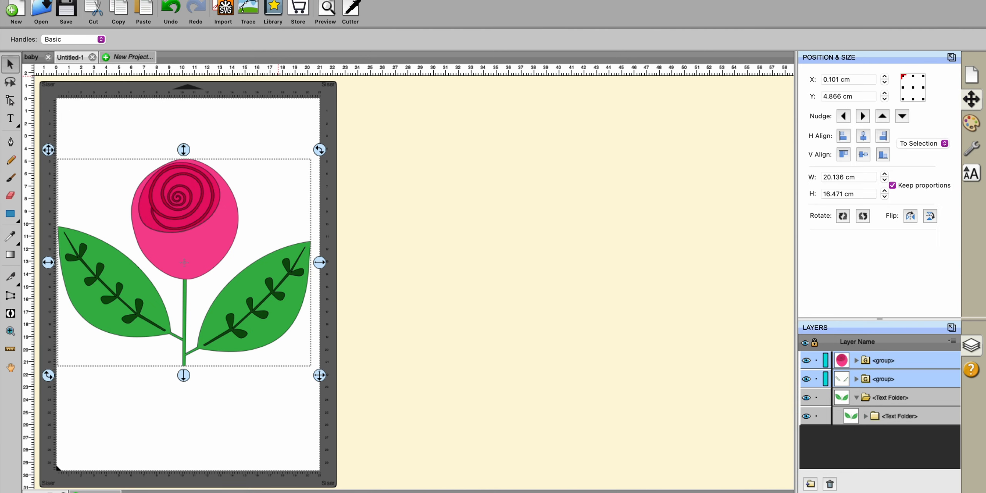
left_click(214, 1)
left_click(243, 209)
Nudge the flower head group up about 0.4 cm off the stem, return it to its place, and deselect it
left_click(210, 247)
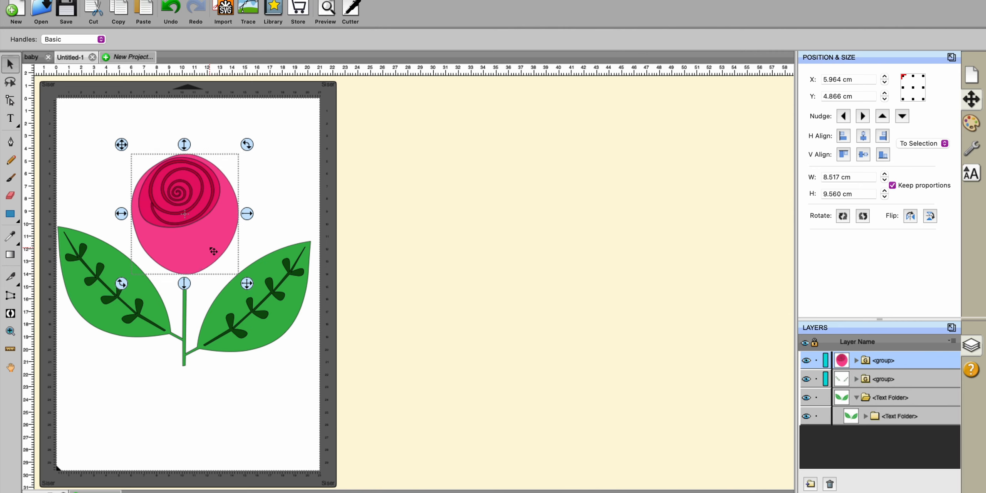
left_click(202, 295)
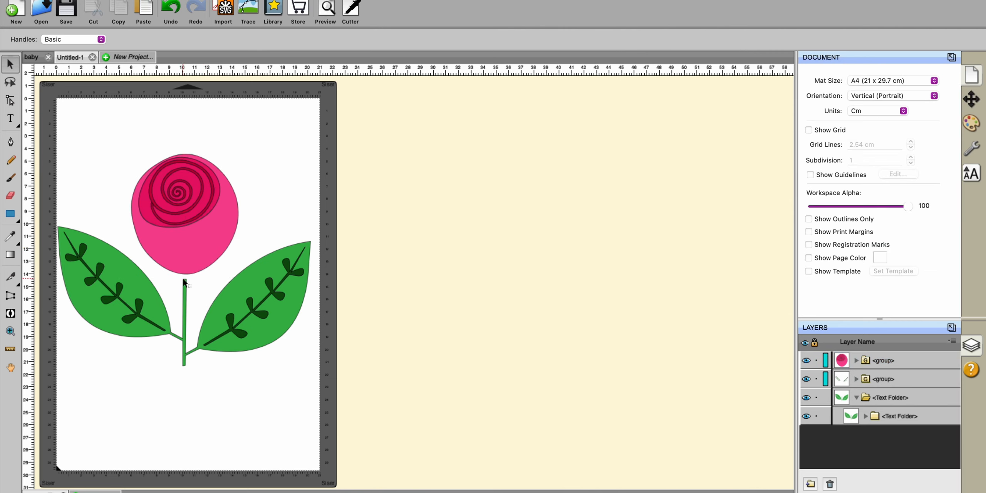
left_click(213, 262)
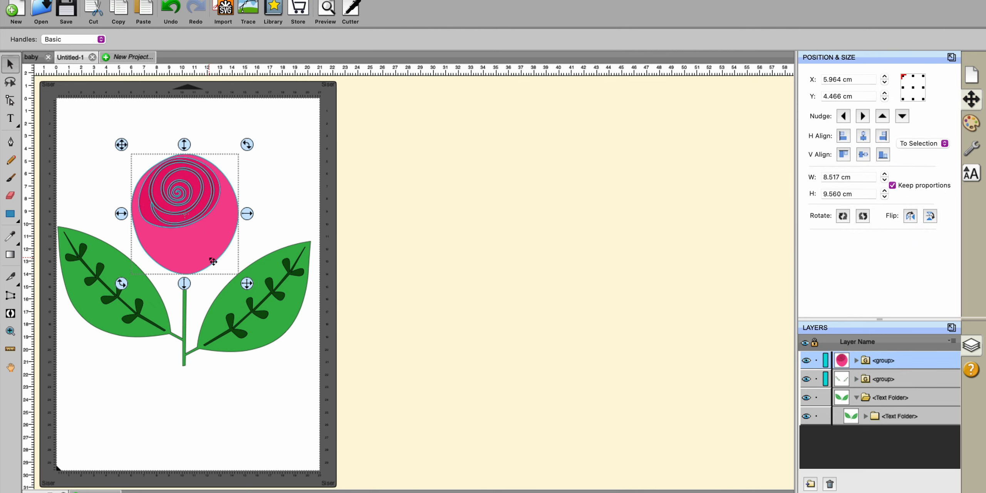
key("Down")
key("Down")
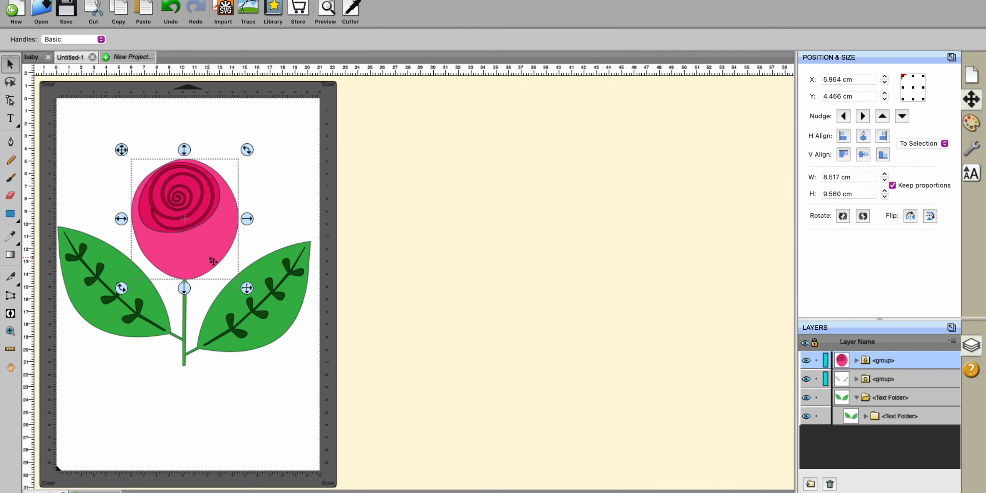
left_click(326, 439)
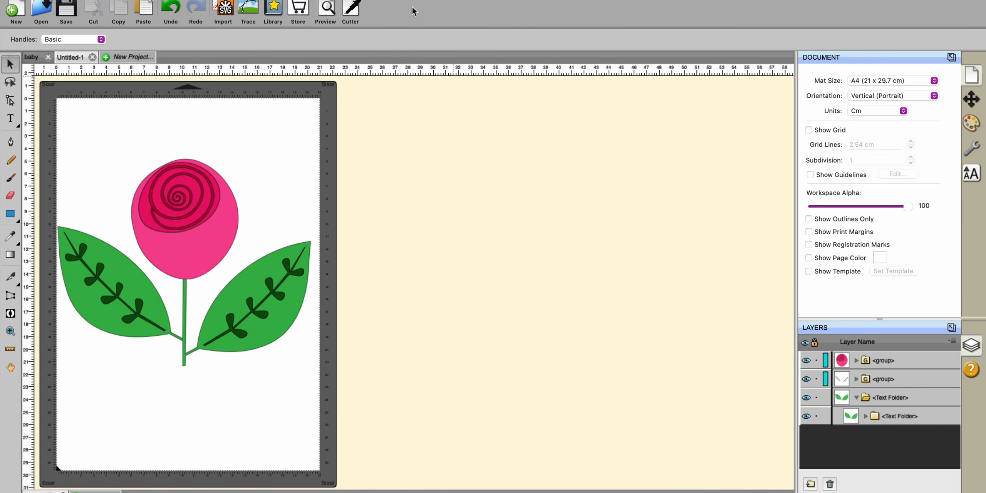
Display the design as outlines only to check the cut lines
left_click(381, 0)
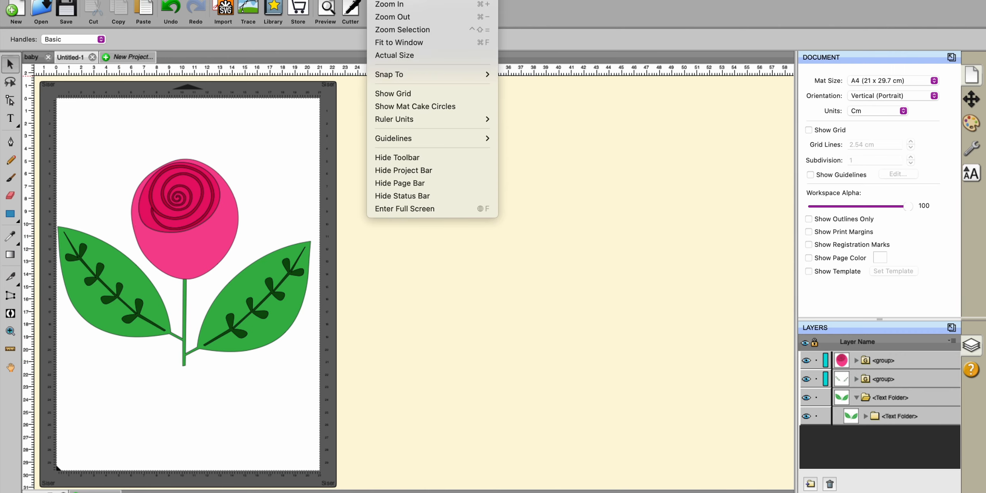
left_click(398, 1)
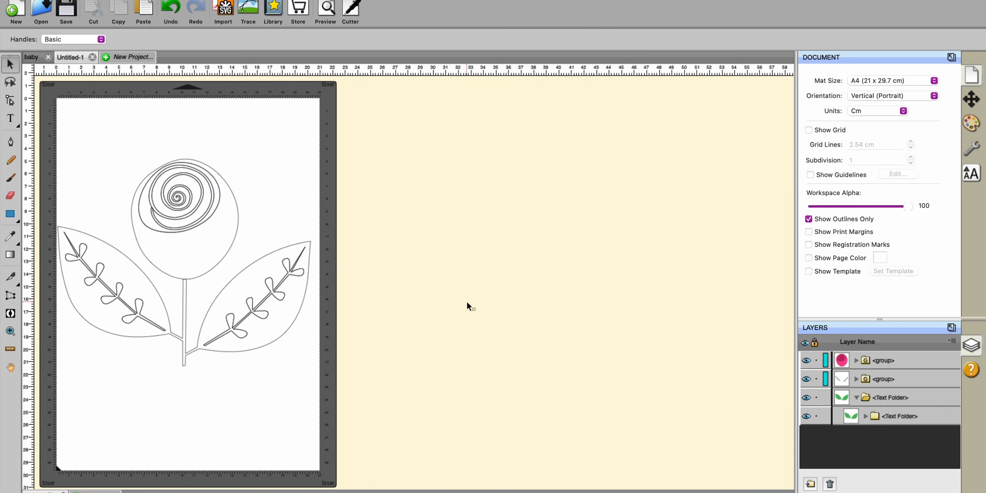